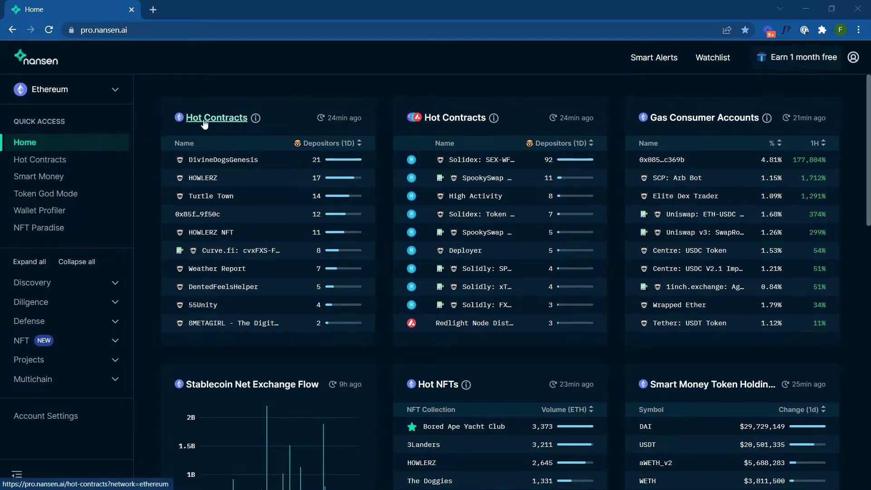
- Bring up the link options for the multichain Hot Contracts title on the Nansen dashboard
mouse_move(255, 119)
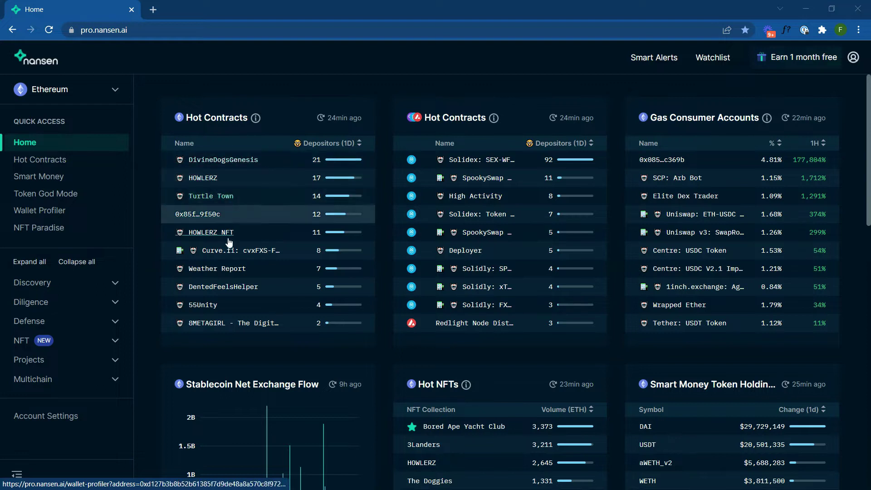
mouse_move(298, 144)
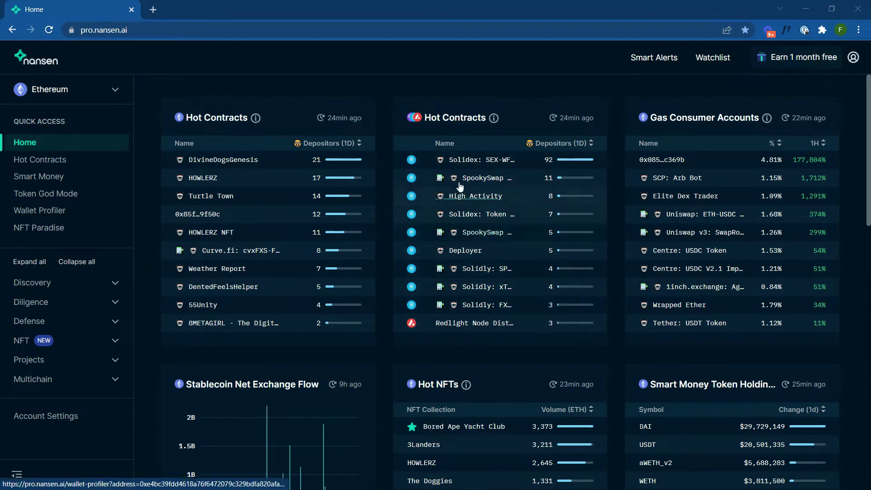
right_click(442, 121)
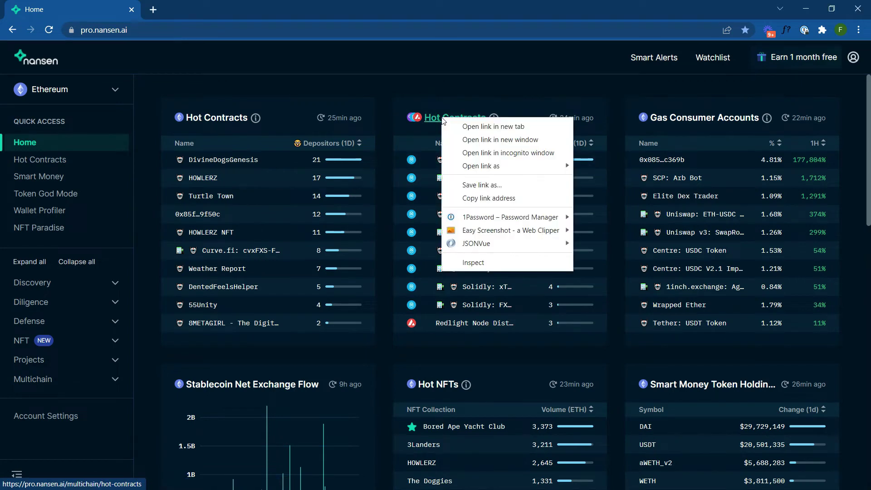
- Open Hot Contracts in a new tab, sort by Depositors (1D), and show Solidex: SEX-WFTM LP's open options
click(468, 127)
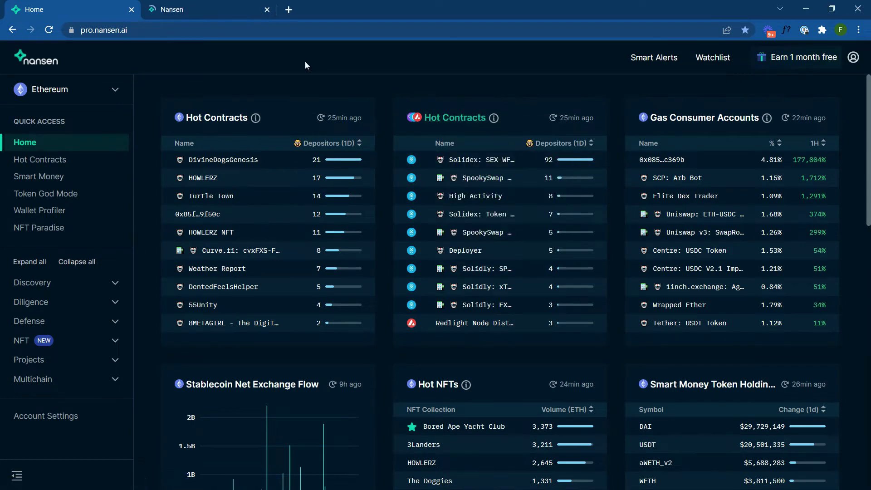
click(200, 7)
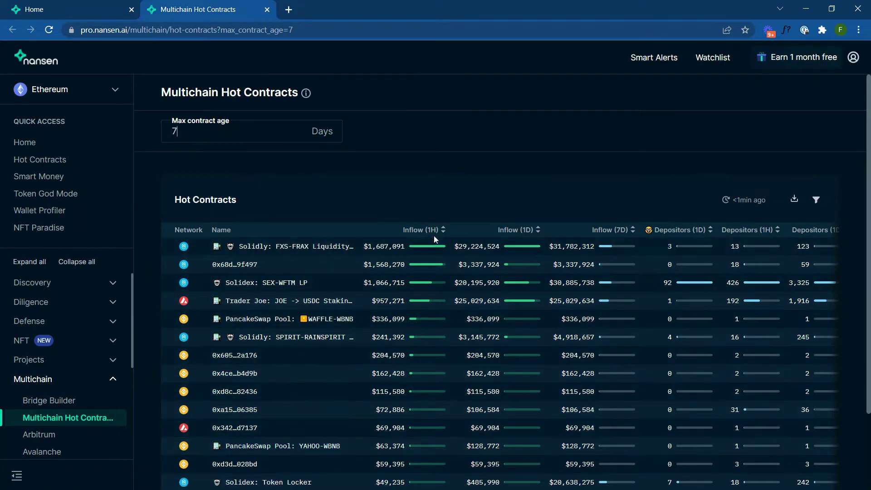
click(543, 234)
click(632, 234)
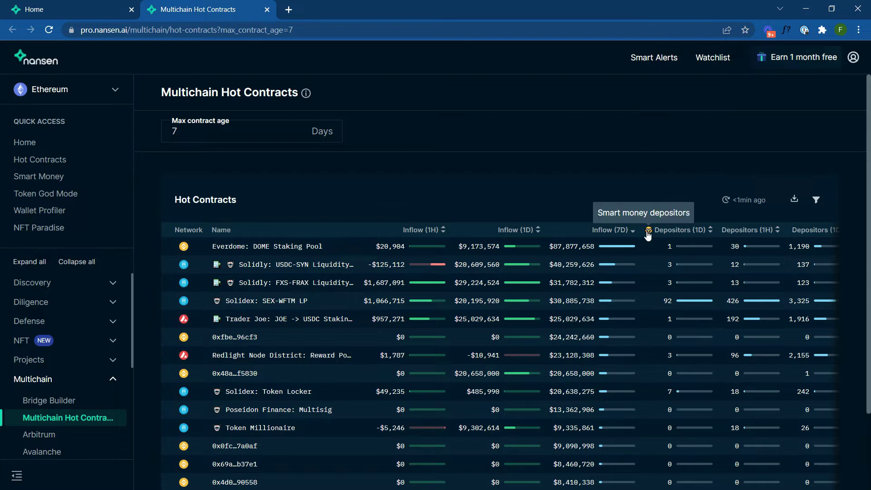
click(710, 230)
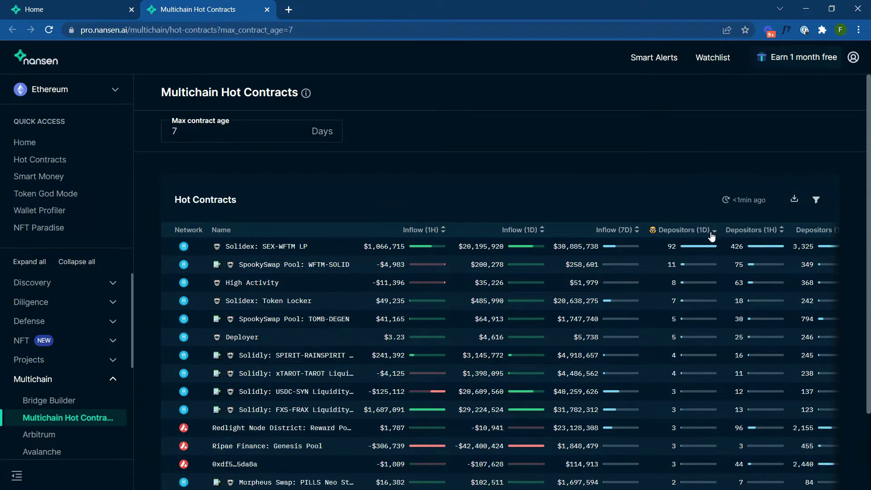
click(279, 250)
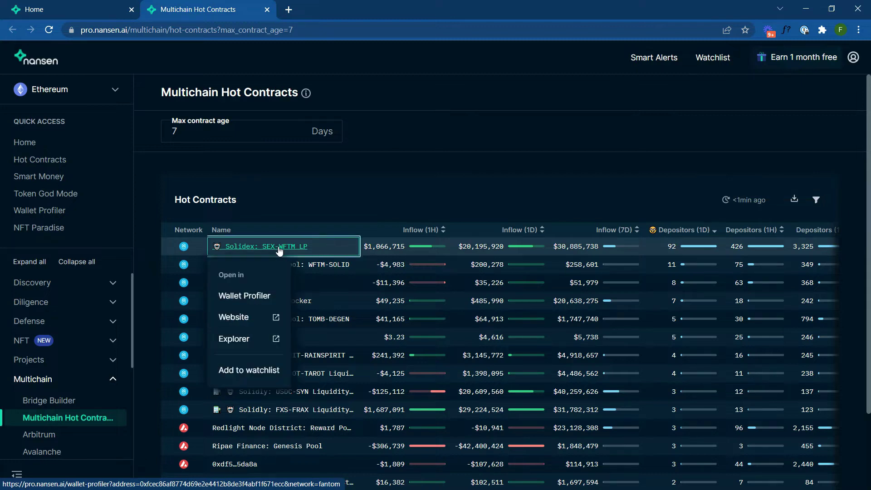
- Open the Solidex Finance website in a new tab
right_click(253, 317)
click(275, 323)
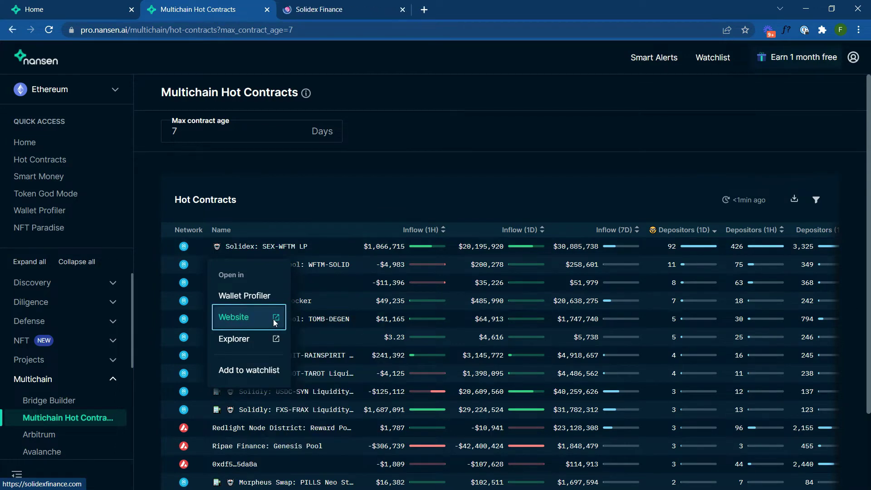
click(342, 13)
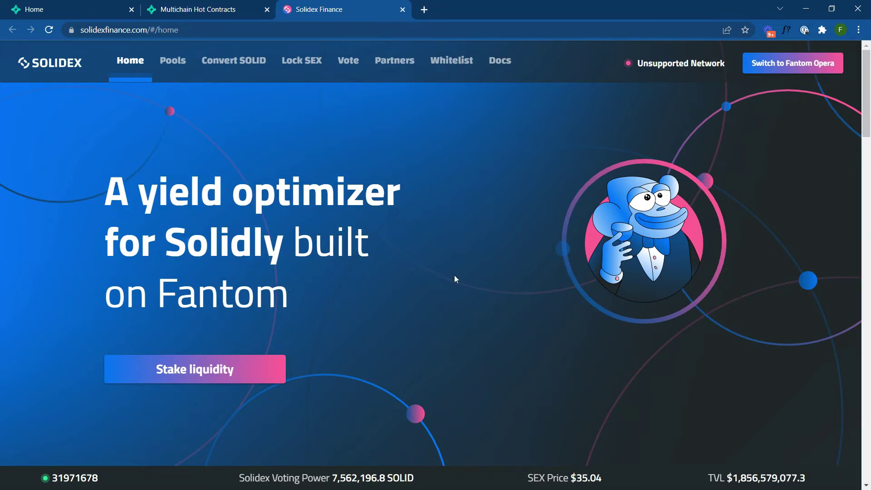
drag(866, 94, 863, 70)
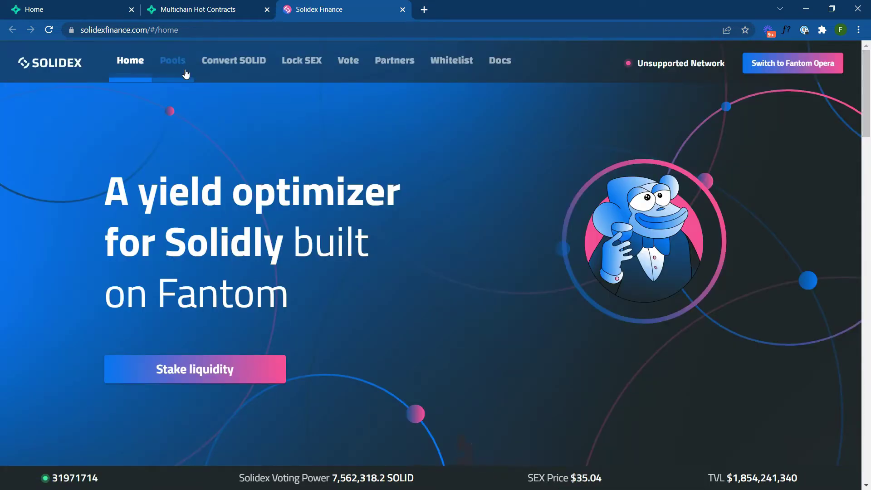
- Filter the Solidex pools list by searching 'WFTM'
click(187, 67)
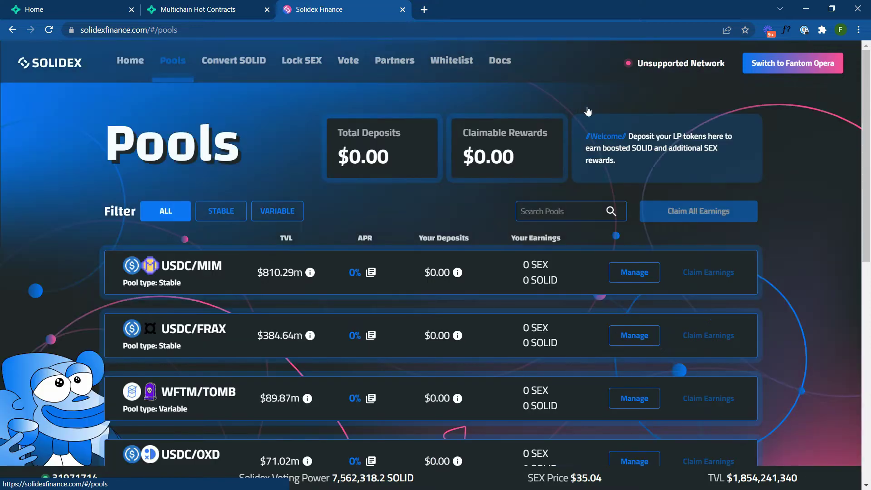
click(548, 219)
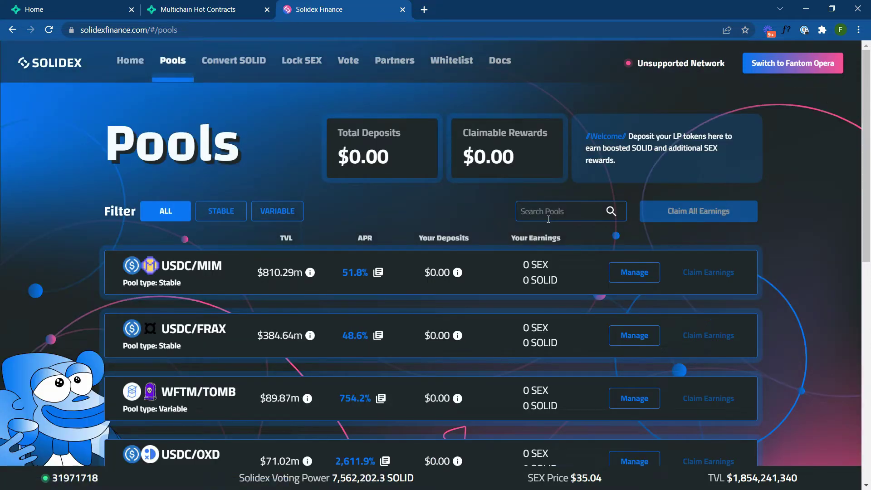
text(WFTM)
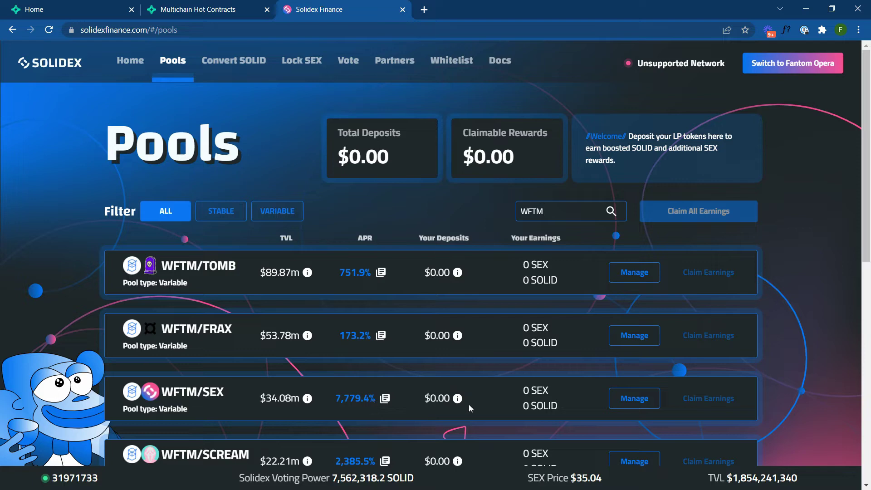
mouse_move(462, 400)
- Close the Solidex site and open the SEX-WFTM LP wallet profile in a new tab
click(402, 9)
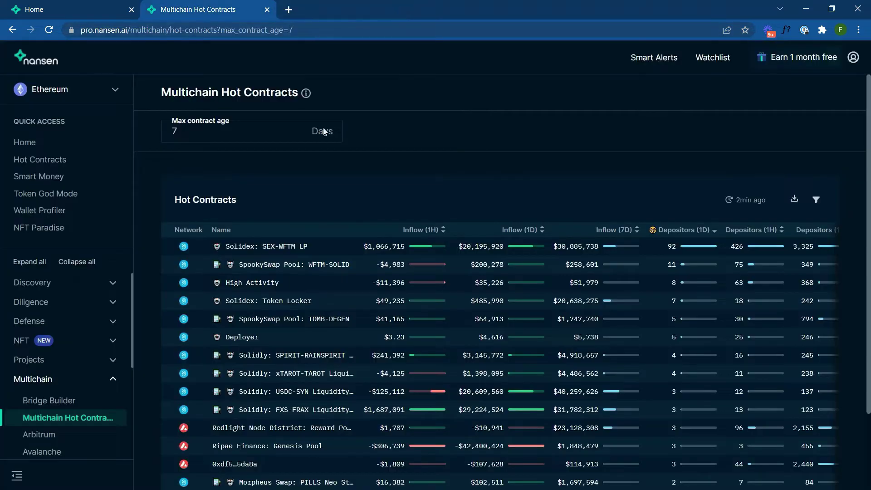
mouse_move(254, 251)
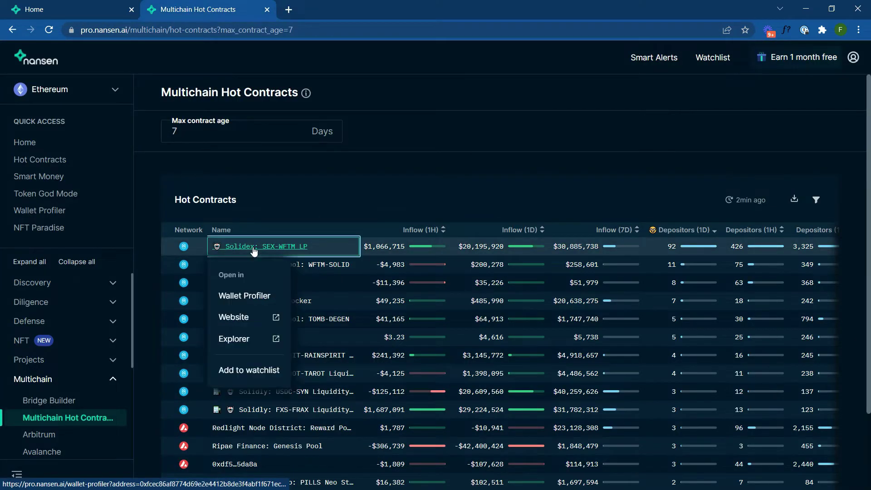
right_click(240, 296)
click(279, 312)
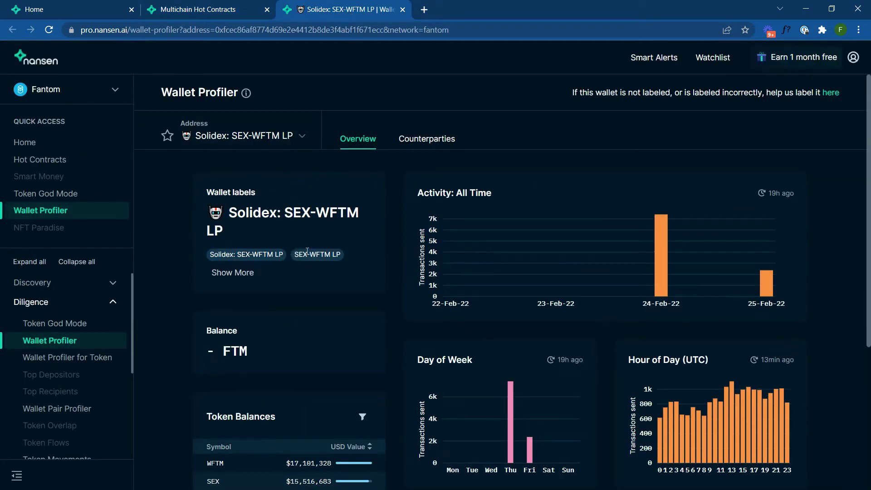
- Review every label on the SEX-WFTM LP wallet and open its Counterparties in a new tab
click(247, 274)
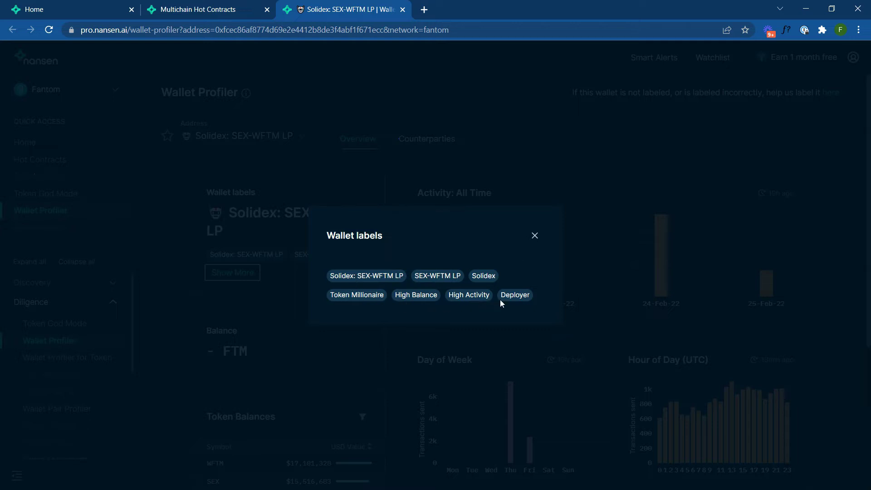
click(535, 235)
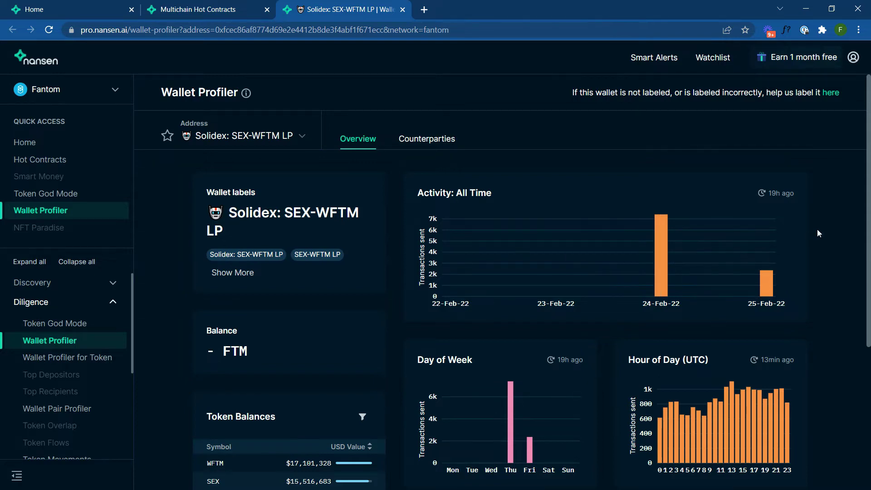
scroll(349, 298, down, 5)
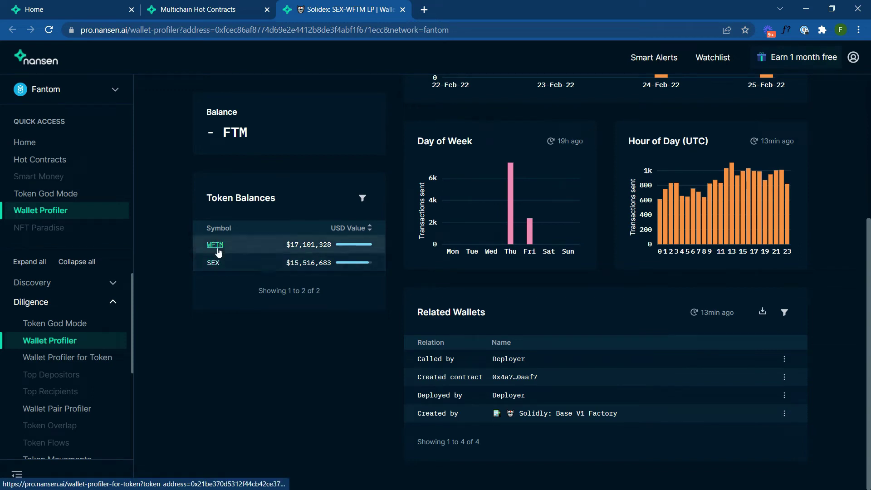
scroll(218, 252, up, 5)
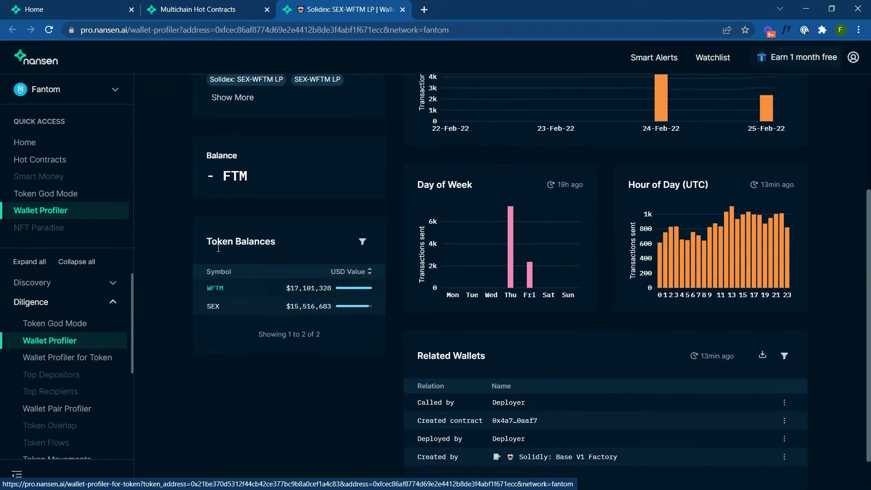
right_click(424, 146)
click(475, 155)
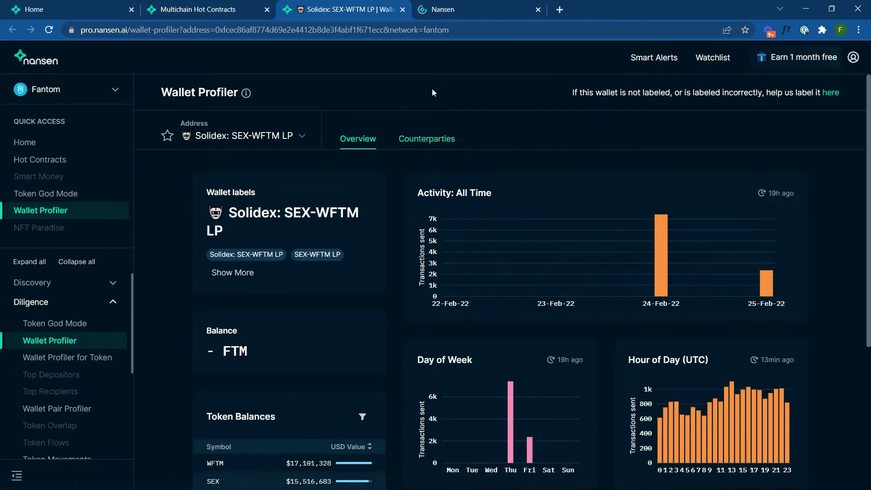
- Review the counterparties' $83.1M incoming and $51.6M outgoing token flows, then close that tab
click(465, 10)
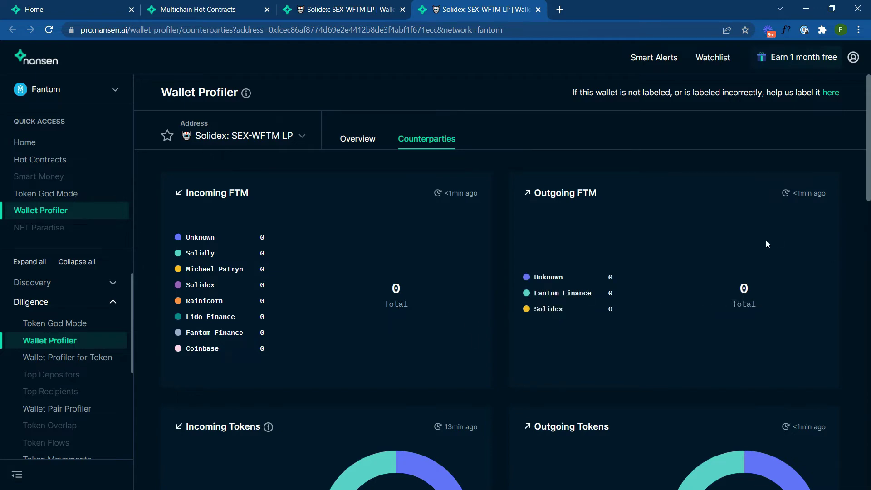
scroll(766, 244, down, 5)
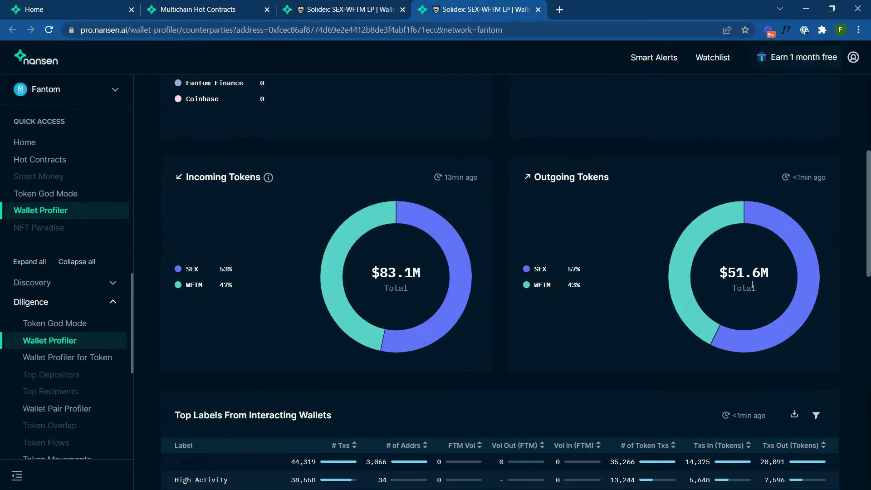
key(ctrl+w)
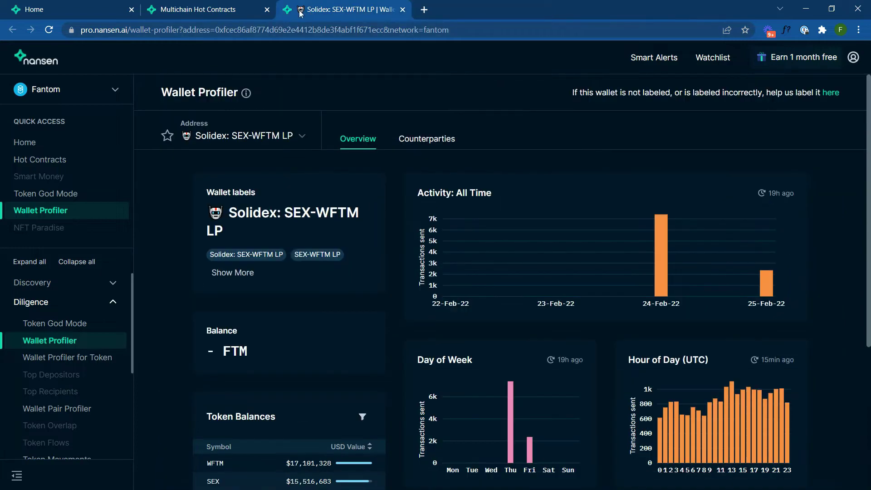
- Open the pool's WFTM Wallet Profiler for Token page ($16.9M balance) in a new tab
scroll(368, 333, down, 2)
click(216, 377)
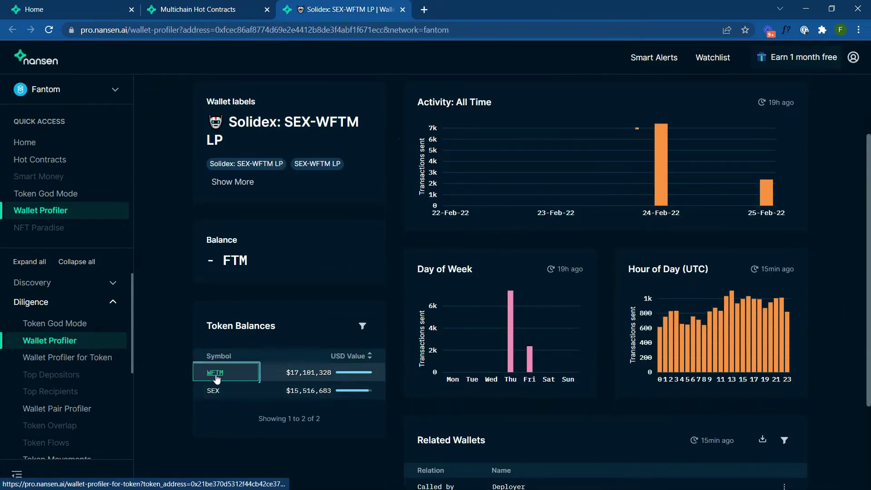
right_click(252, 274)
click(281, 283)
click(422, 9)
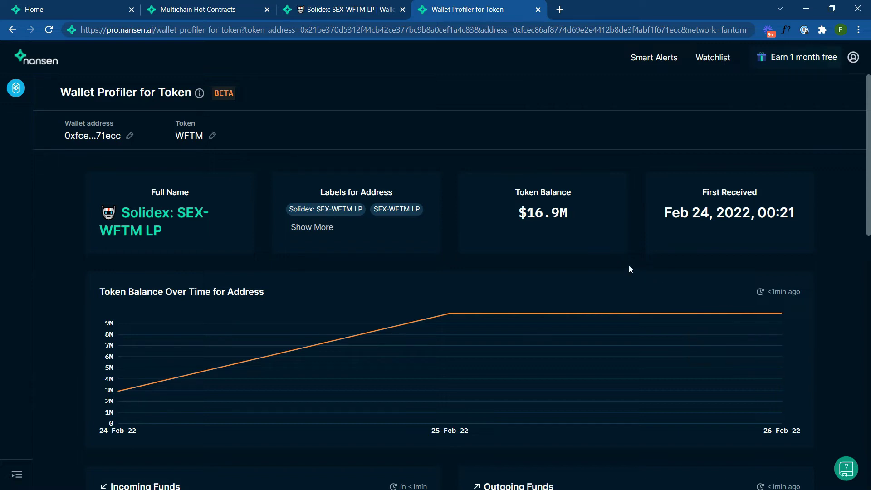
- Sort the Largest Token Transactions table by token amount, then by time with newest first
scroll(629, 268, down, 1)
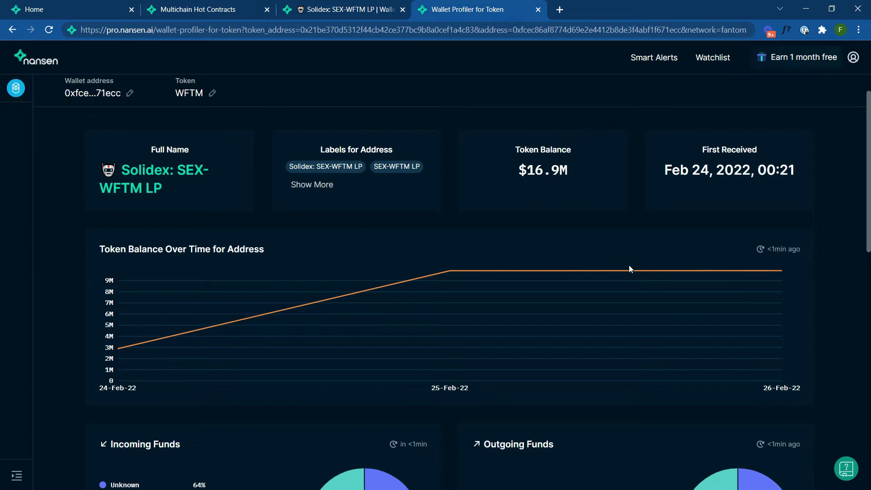
scroll(628, 269, down, 6)
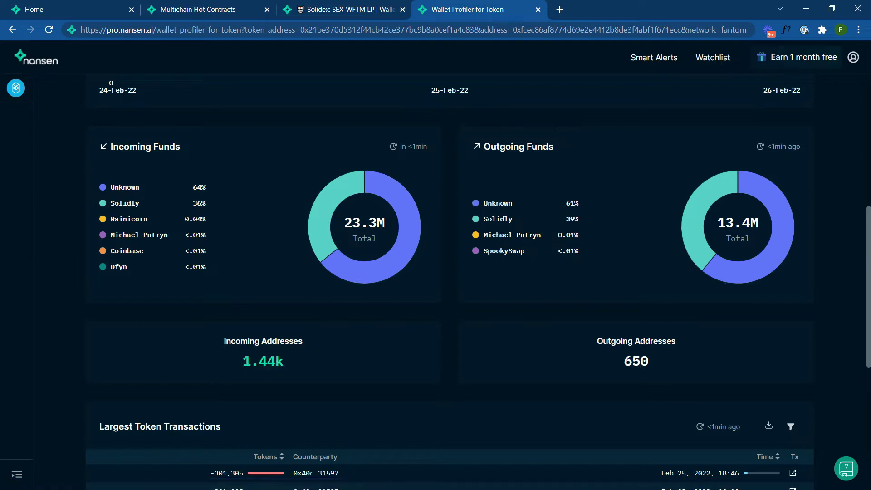
scroll(453, 355, down, 6)
scroll(453, 358, down, 1)
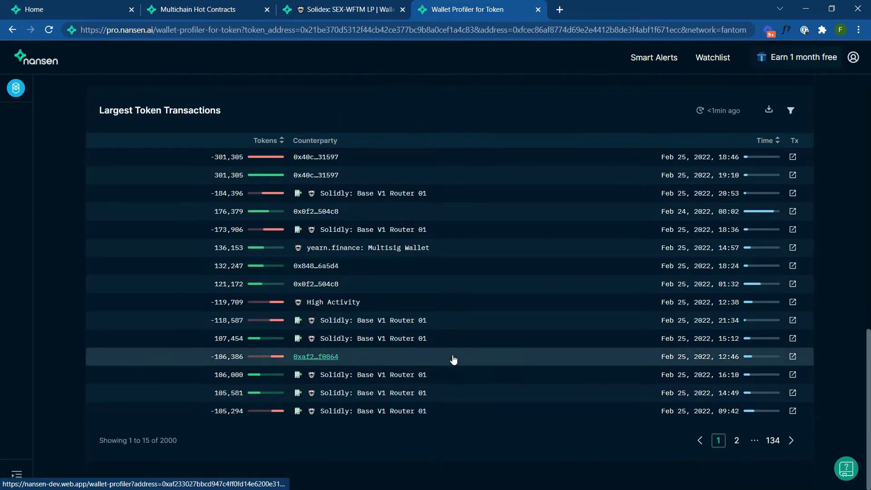
click(282, 142)
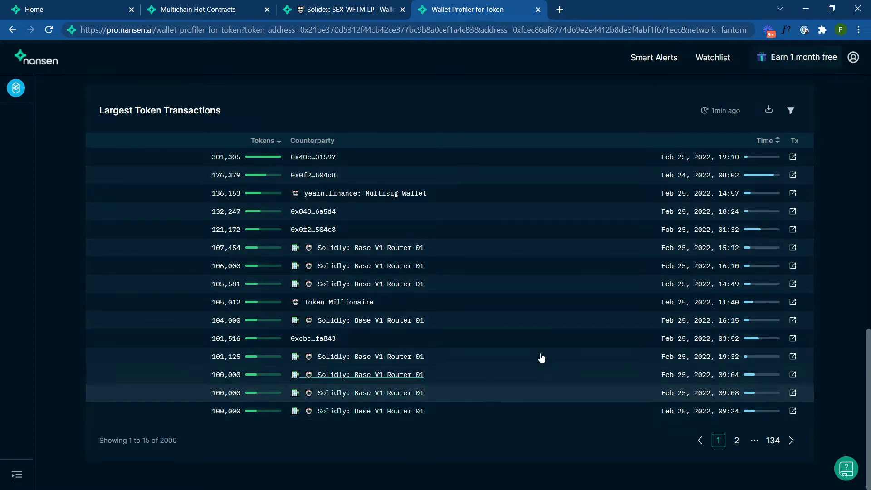
click(778, 144)
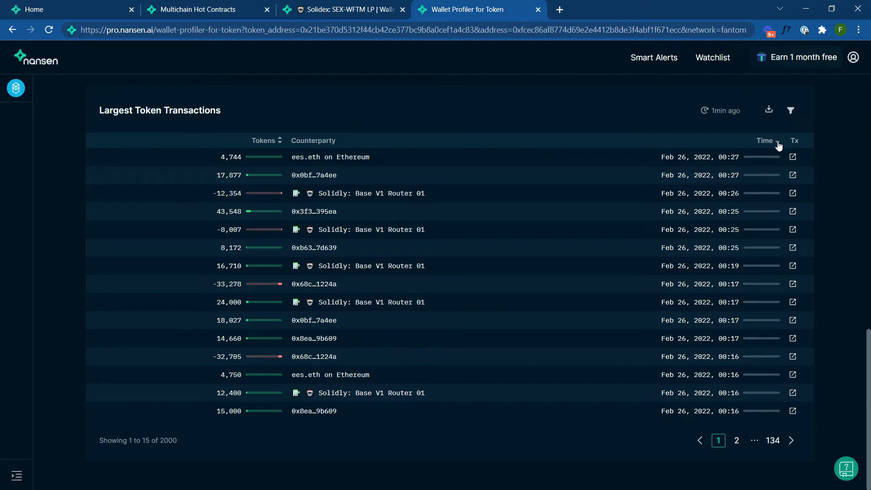
- Re-sort WFTM transactions by token amount and filter them by counterparty name, leaving 64 rows
click(778, 144)
click(790, 111)
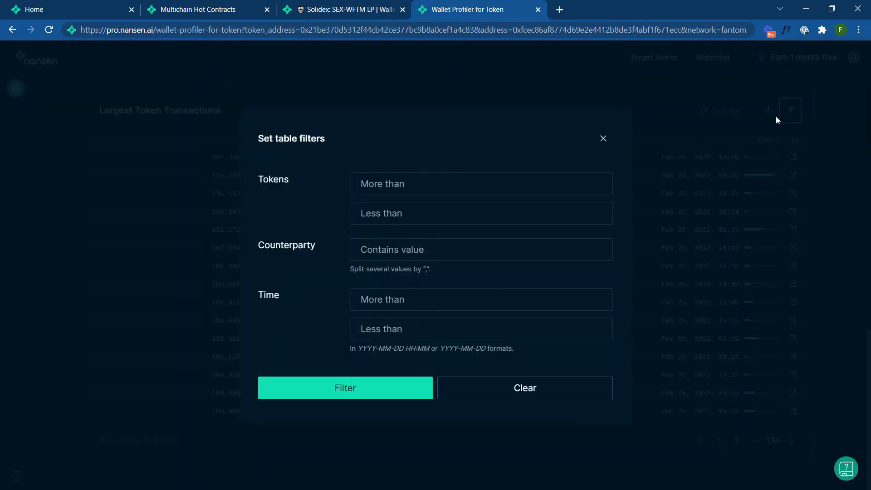
click(387, 246)
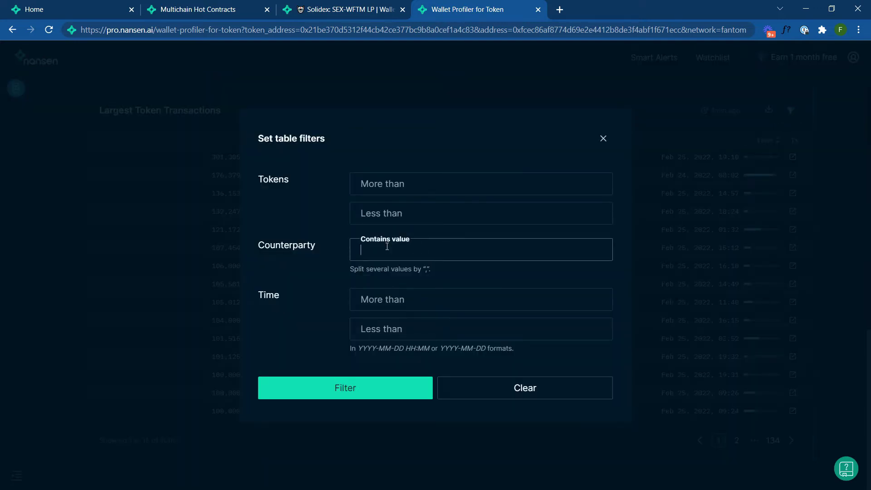
click(358, 389)
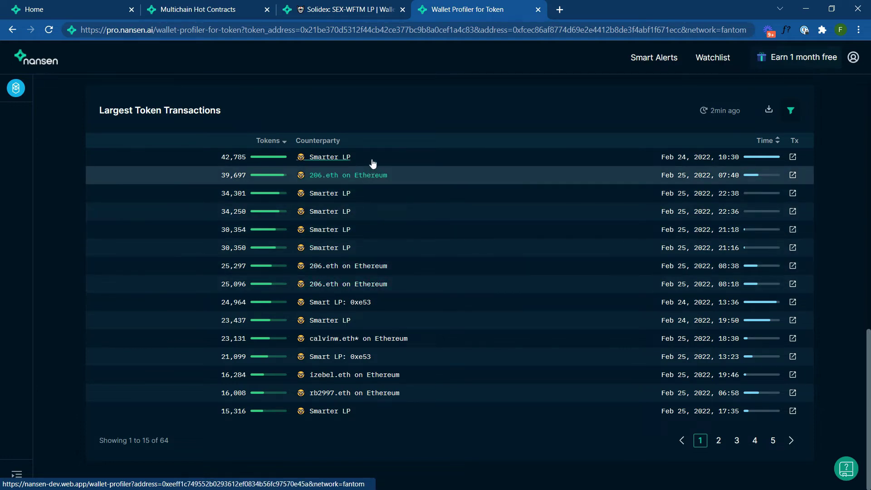
scroll(386, 127, up, 15)
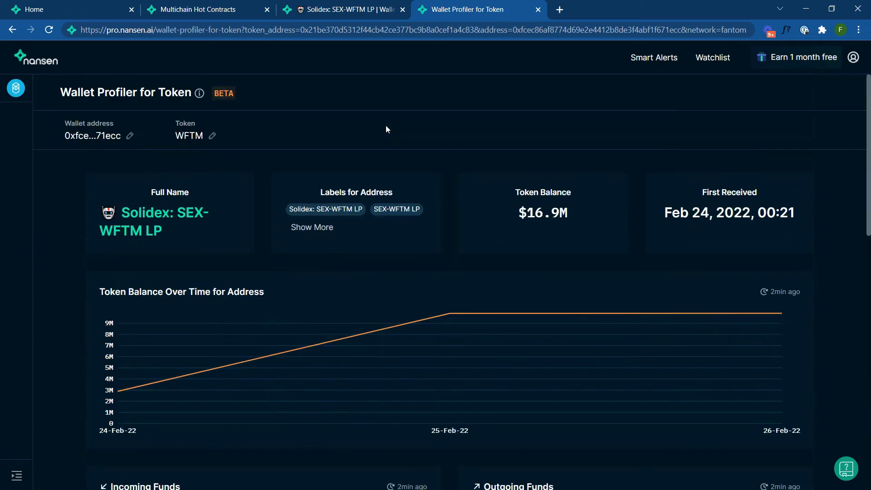
- Copy the SEX-WFTM LP wallet address from the address editor, then right-click Top Depositors in the sidebar
click(129, 135)
click(383, 250)
double_click(390, 250)
key(ctrl+c)
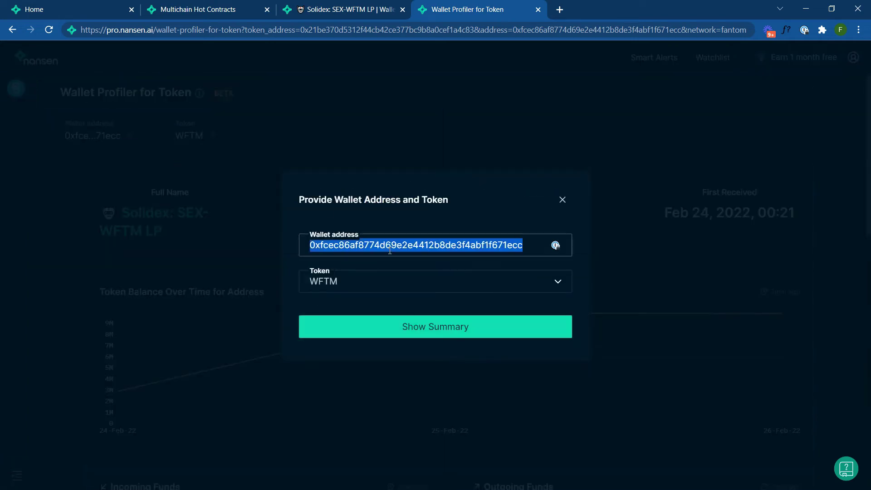
click(565, 200)
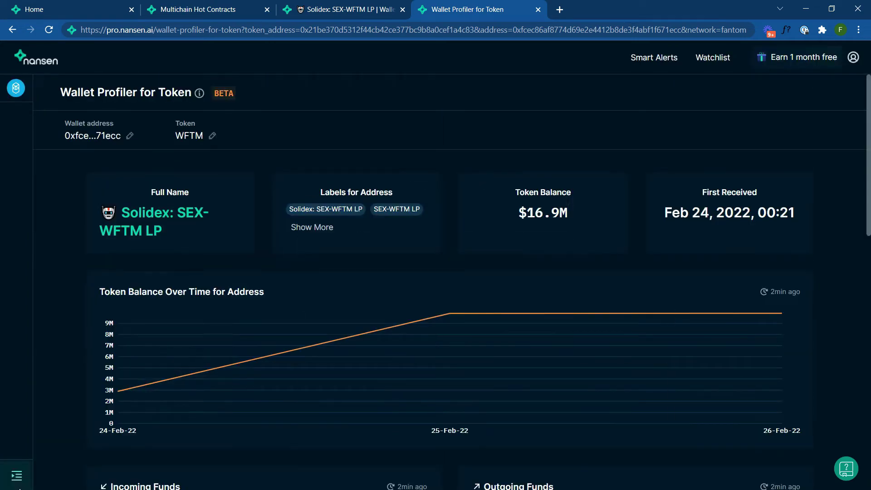
click(16, 476)
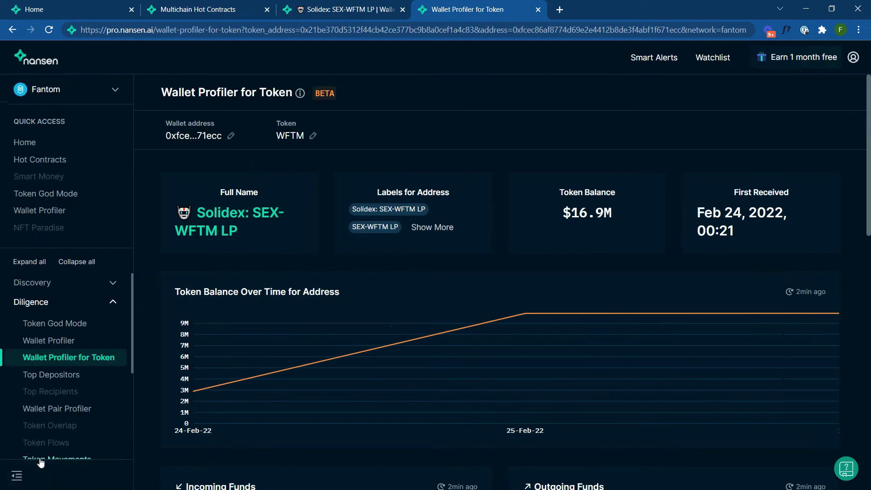
right_click(60, 378)
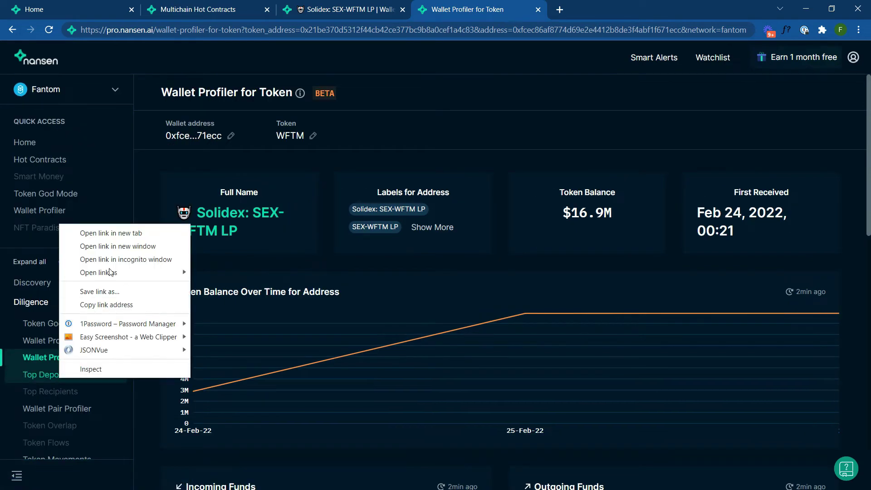
- In a new Top Depositors tab, load WFTM depositors for the pasted pool address
click(122, 235)
click(589, 9)
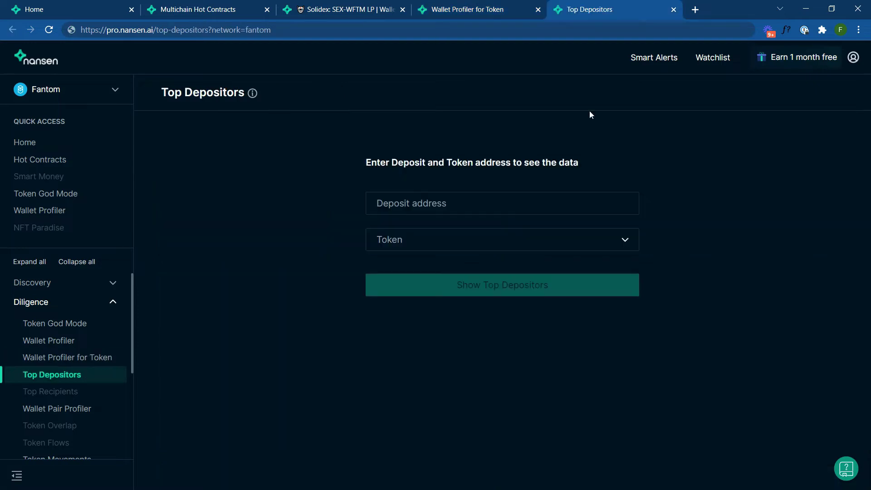
click(431, 202)
key(ctrl+v)
click(416, 239)
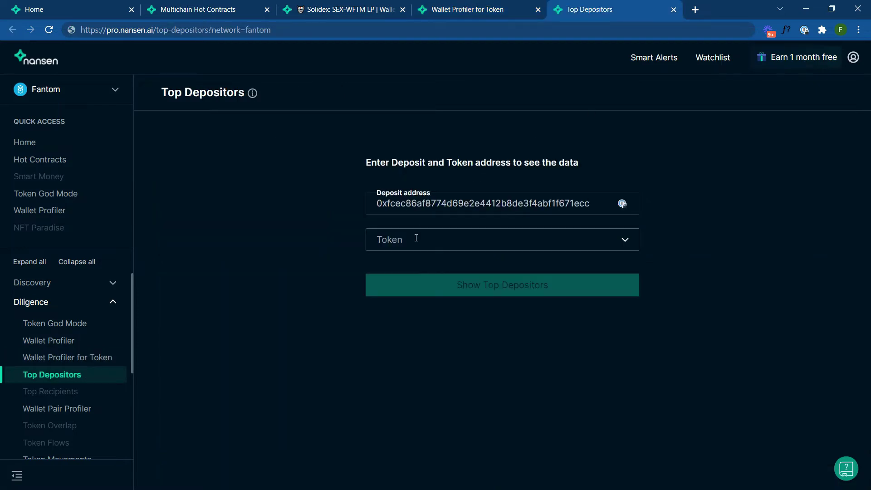
text(WFTM)
click(462, 254)
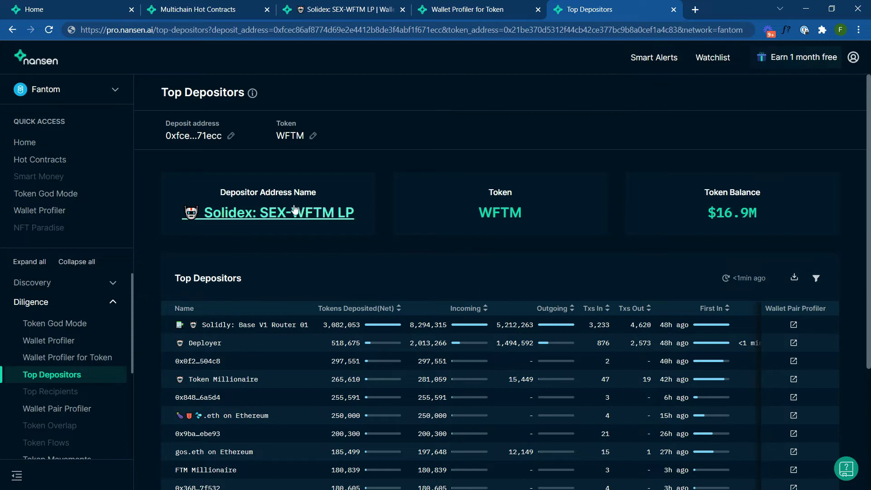
scroll(391, 243, down, 3)
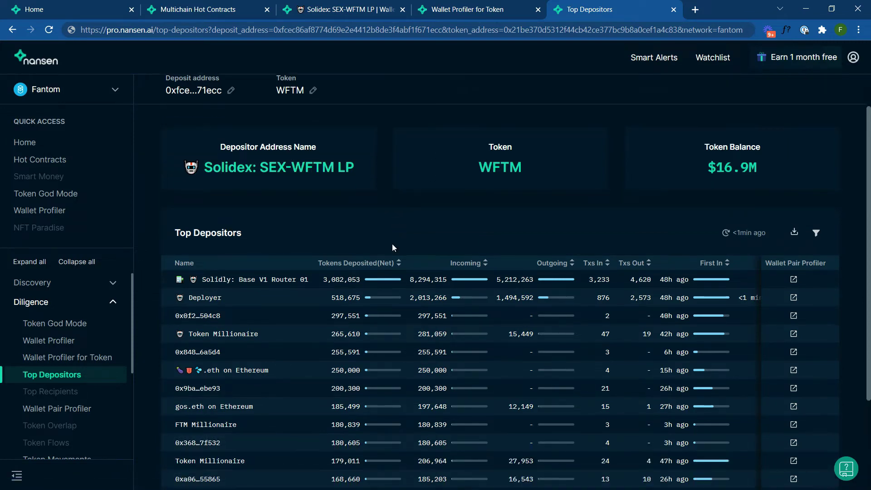
- Apply a Name filter to the depositors table, leaving 23 wallets led by Smarter LP
click(815, 142)
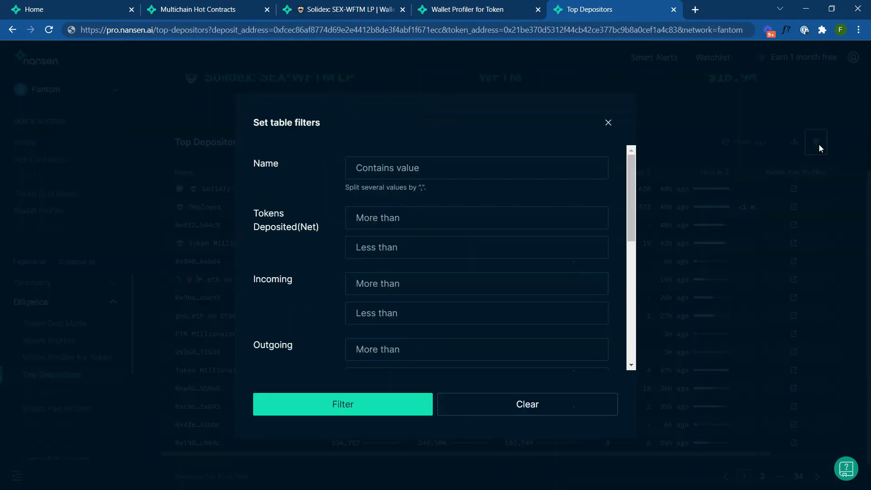
click(385, 168)
text(🤓)
click(351, 397)
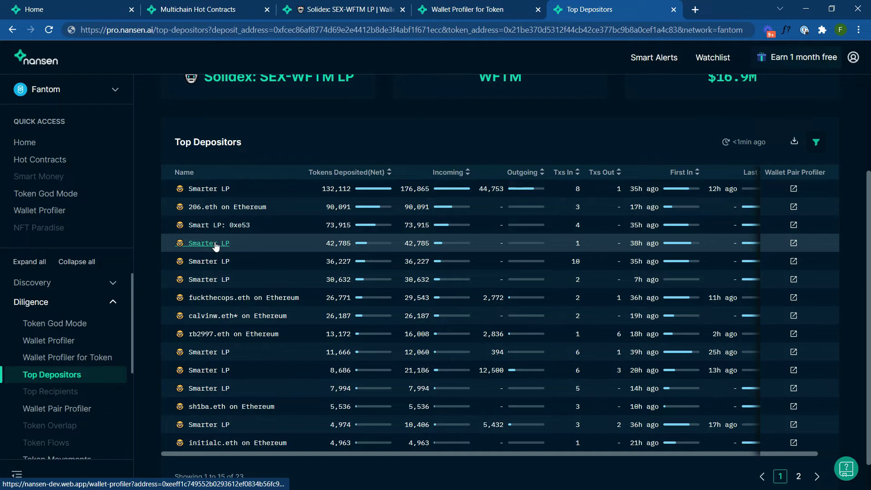
- Open WFTM token wallet profiles for Smarter LP, 206.eth and Smart LP: 0xe53 in new tabs
click(214, 190)
right_click(221, 282)
click(247, 293)
click(266, 208)
right_click(230, 300)
click(261, 305)
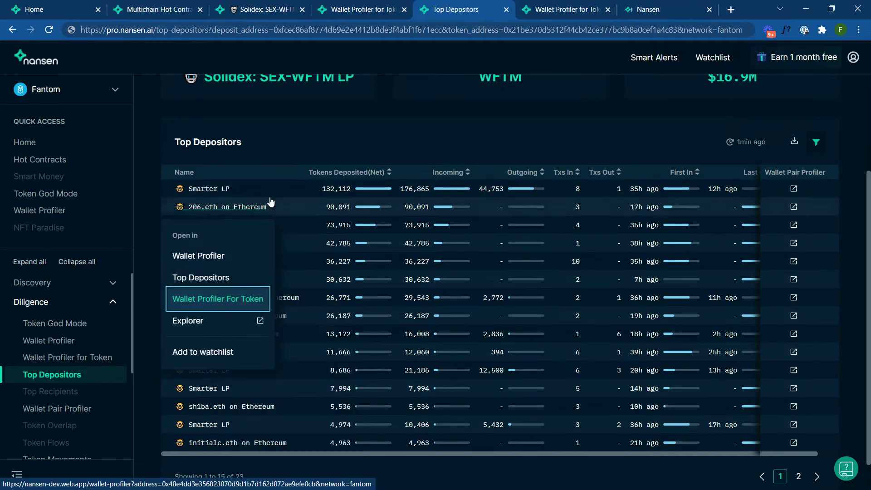
click(247, 210)
click(219, 225)
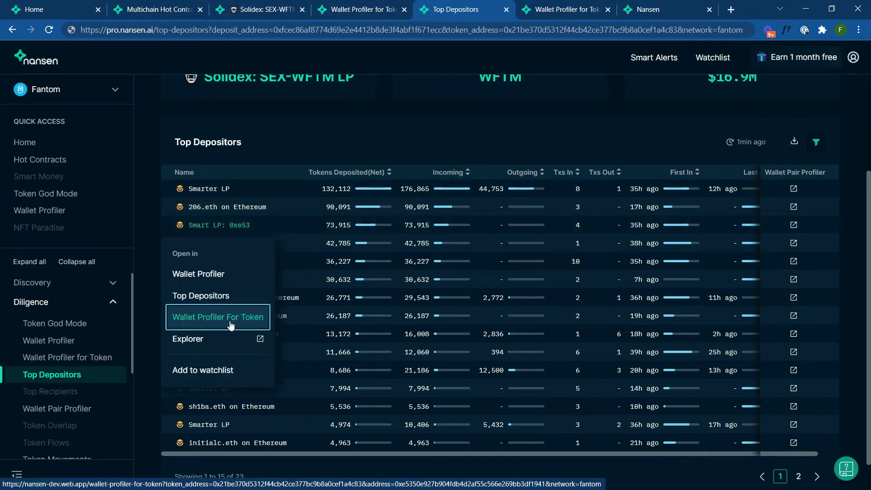
right_click(228, 317)
click(254, 325)
- Open the pool–206.eth Wallet Pair Profiler link in a new tab
click(793, 208)
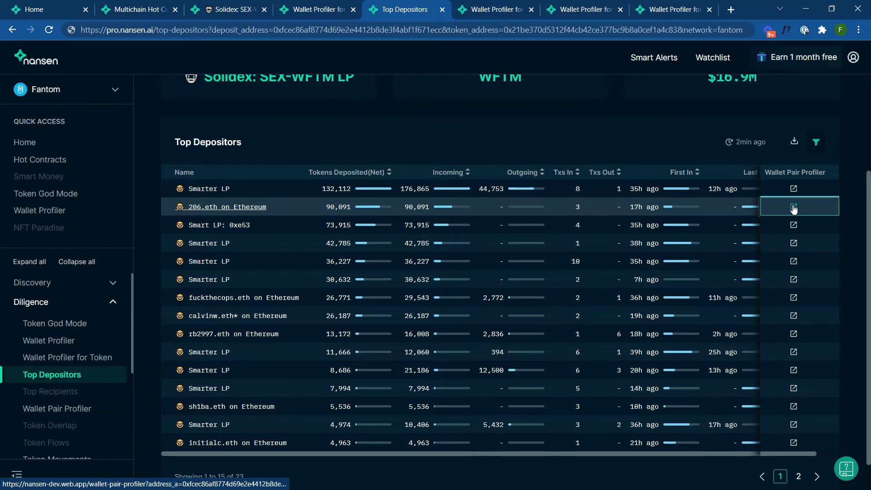
right_click(793, 208)
click(790, 216)
- Switch to the Wallet Pair Profiler tab and scroll through the 17 pool–206.eth transactions
key(ctrl+9)
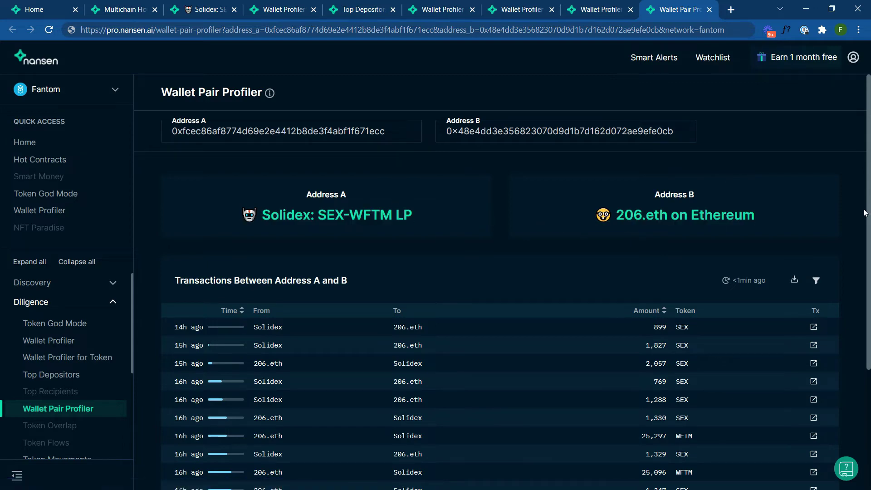
drag(869, 220, 869, 329)
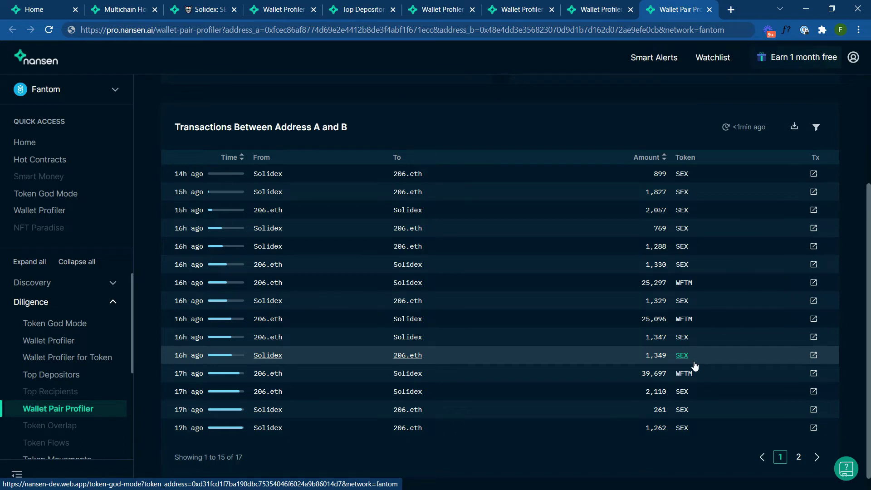
scroll(694, 364, down, 1)
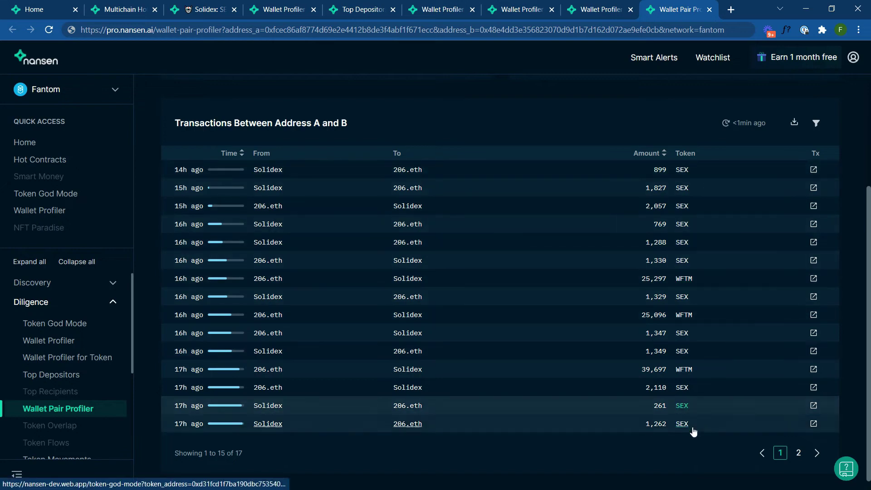
scroll(862, 403, up, 4)
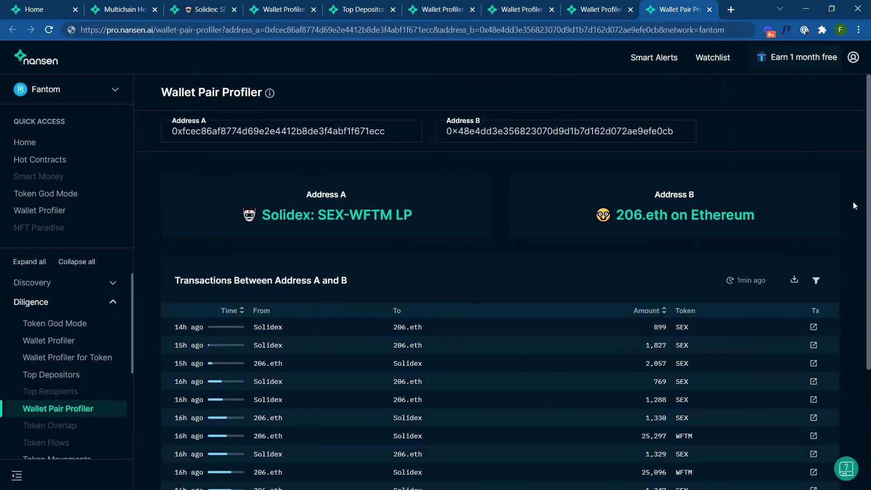
- Sort Smarter LP's largest WFTM transactions by Time descending and filter Counterparty by 'solidex'
click(356, 10)
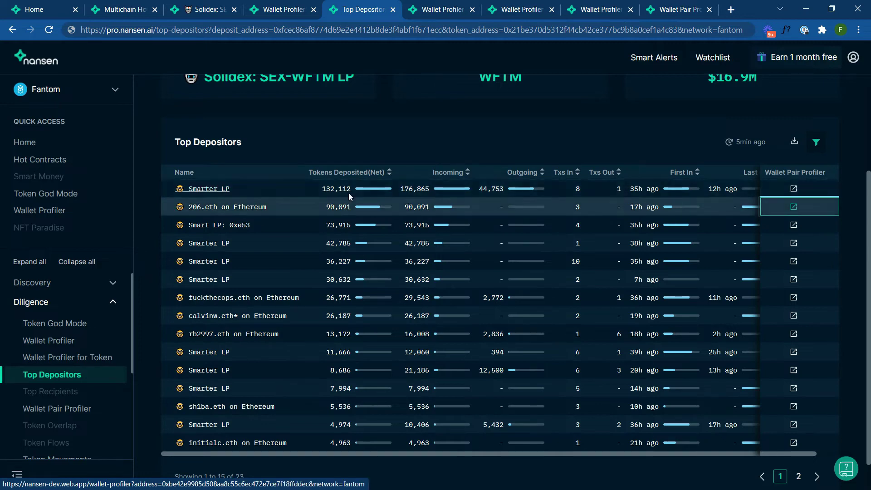
click(439, 11)
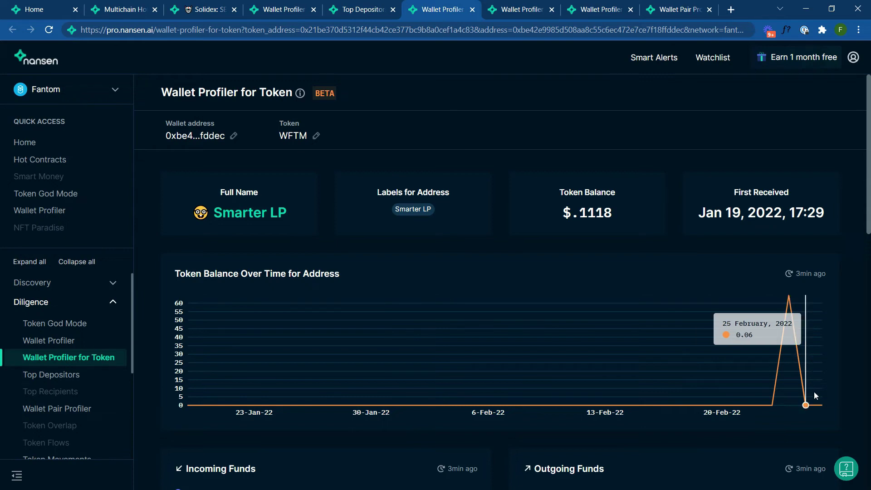
scroll(852, 254, down, 3)
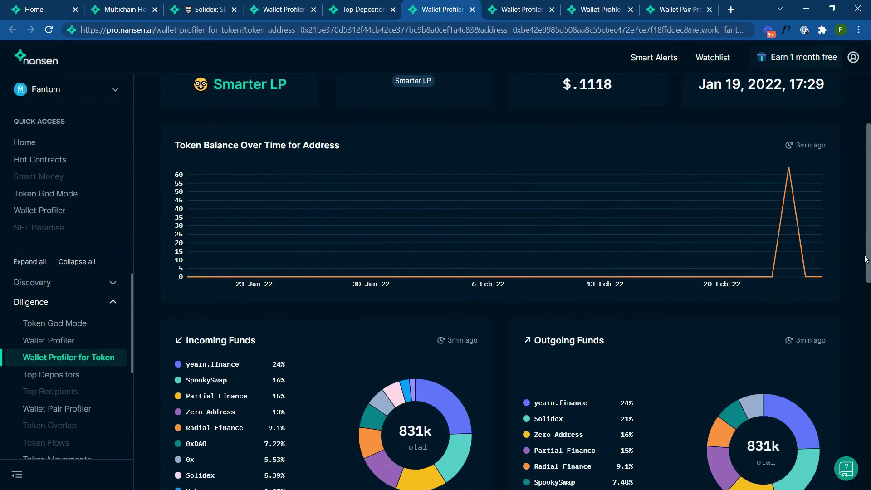
drag(865, 259, 869, 431)
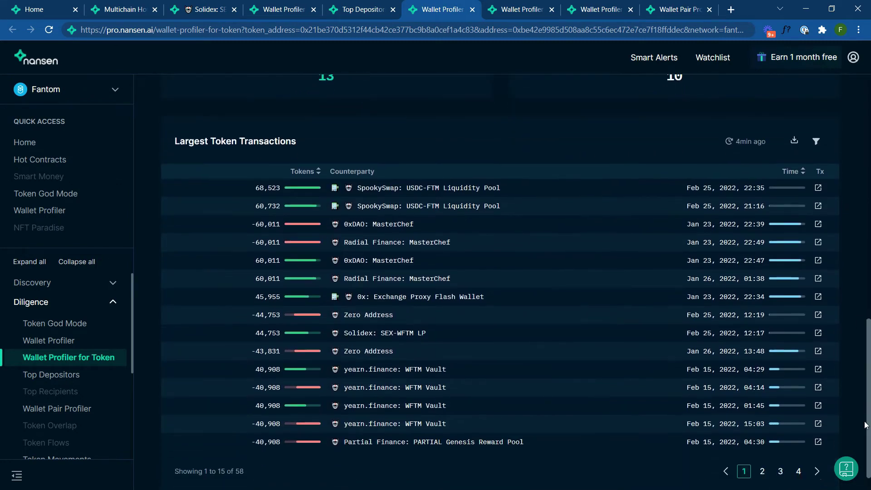
click(803, 172)
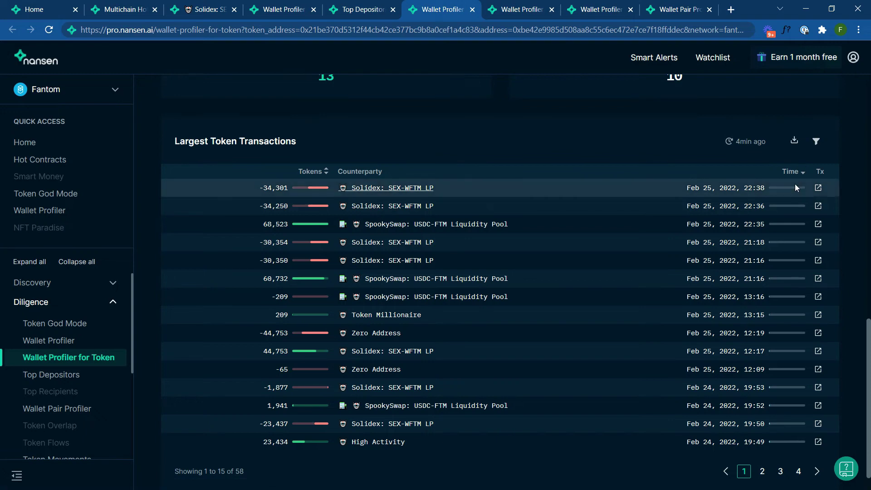
click(816, 143)
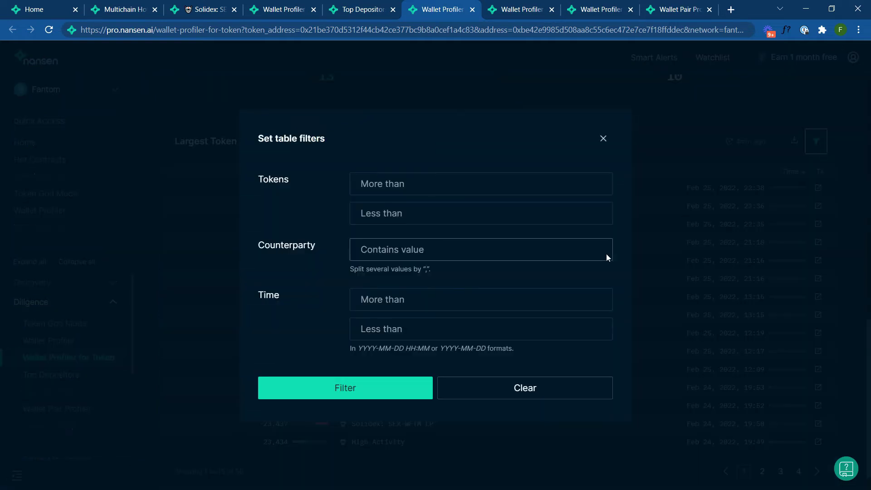
click(468, 251)
text(solidex)
click(350, 389)
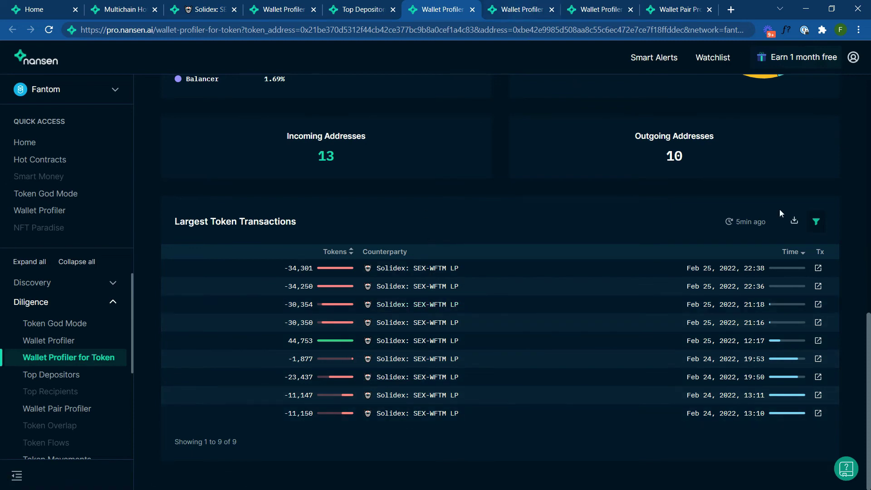
drag(869, 437, 870, 169)
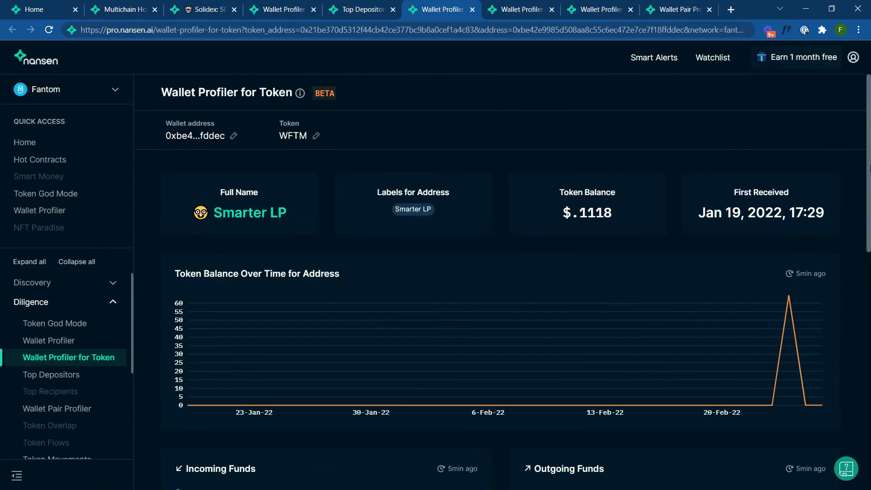
- Sort 206.eth's largest WFTM transactions by Time descending and filter Counterparty by 'solidex'
click(522, 11)
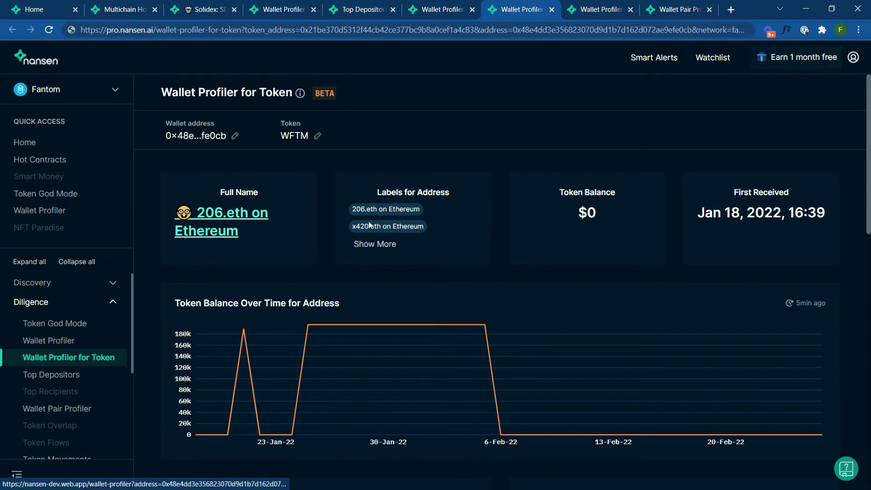
scroll(509, 146, down, 5)
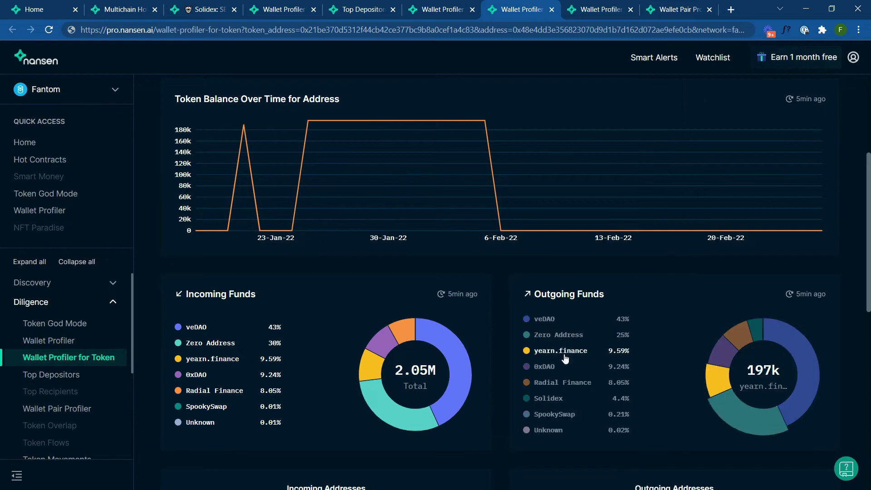
scroll(499, 409, down, 1)
scroll(498, 406, down, 8)
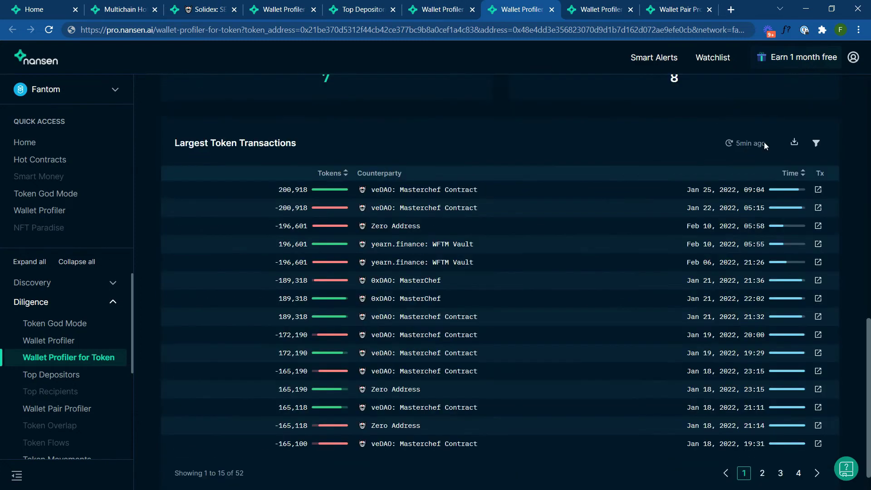
click(804, 174)
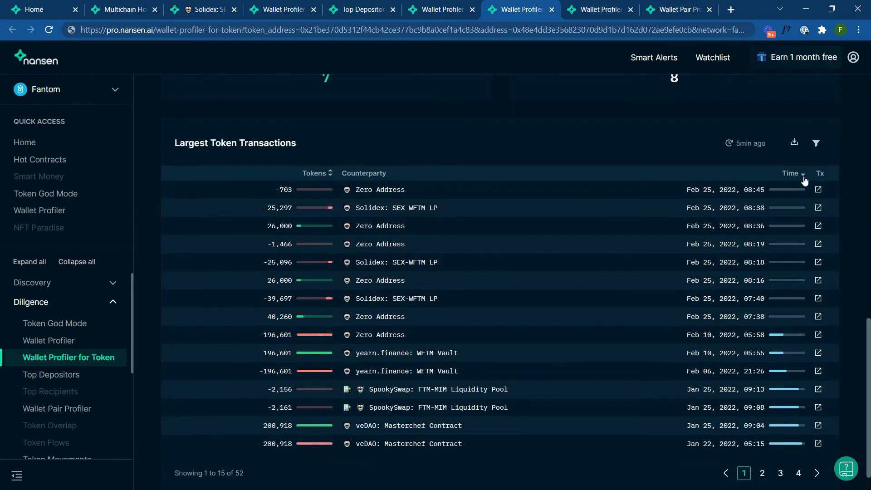
click(816, 143)
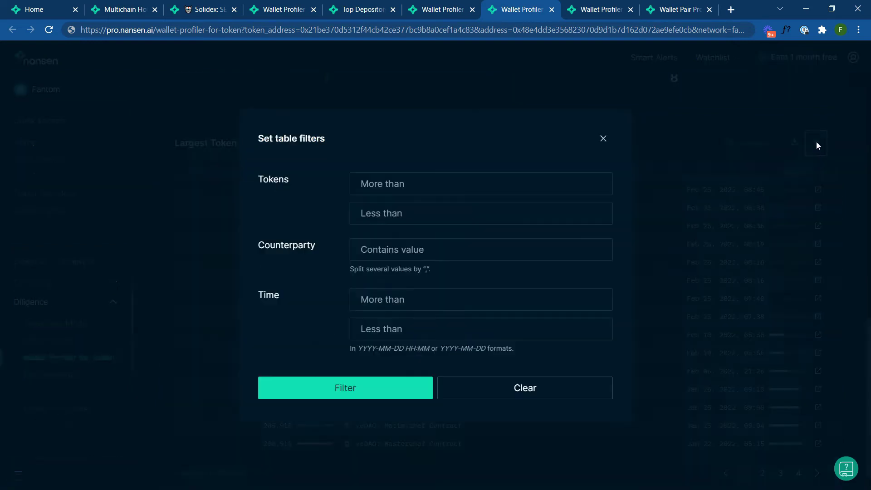
click(404, 249)
text(solidex)
click(343, 388)
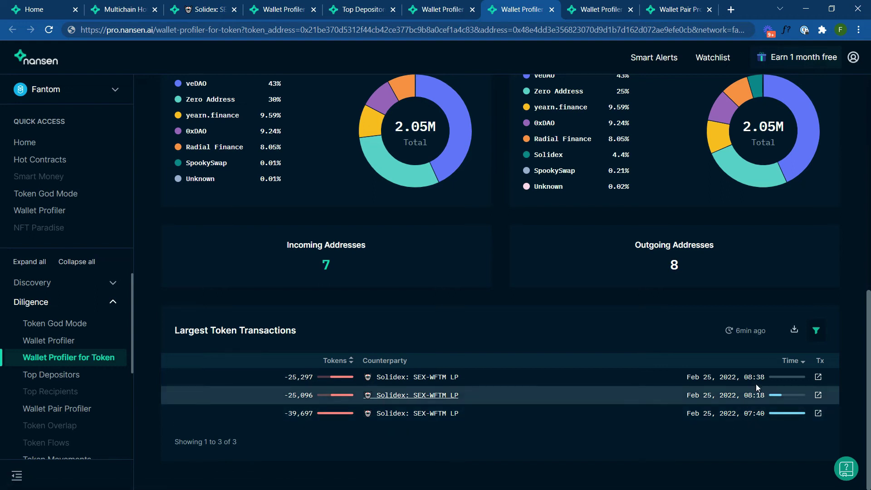
- Sort Smart LP: 0xe53's largest WFTM transactions by Time descending and filter Counterparty by 'solidex'
click(601, 9)
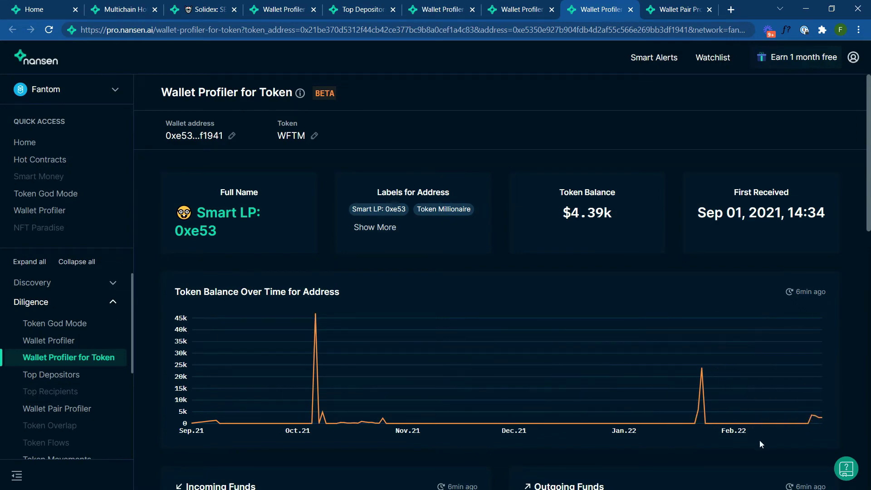
scroll(759, 441, down, 7)
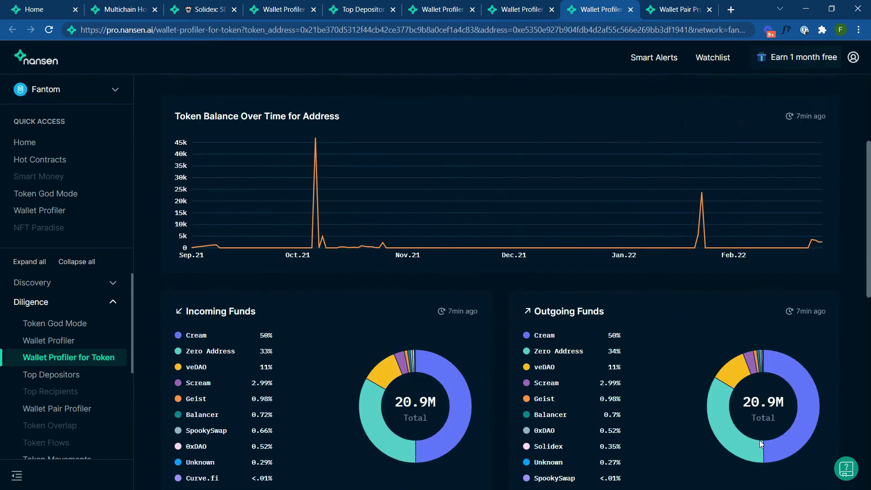
scroll(520, 433, down, 8)
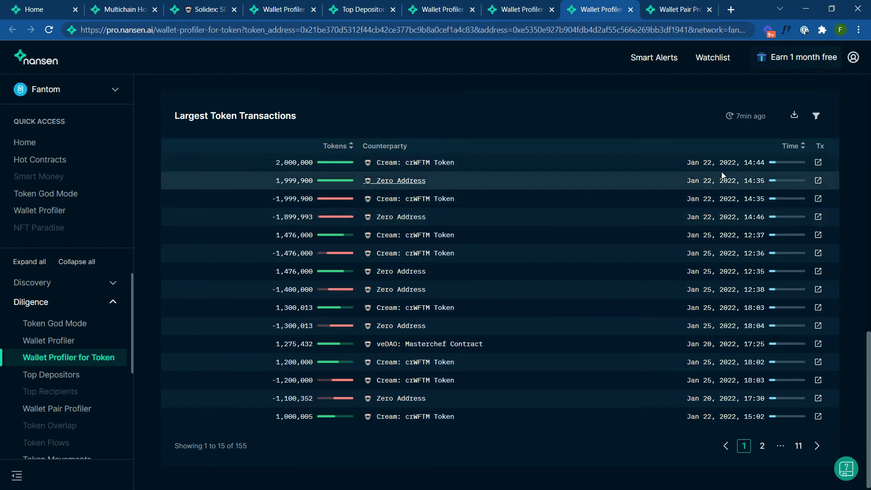
click(803, 146)
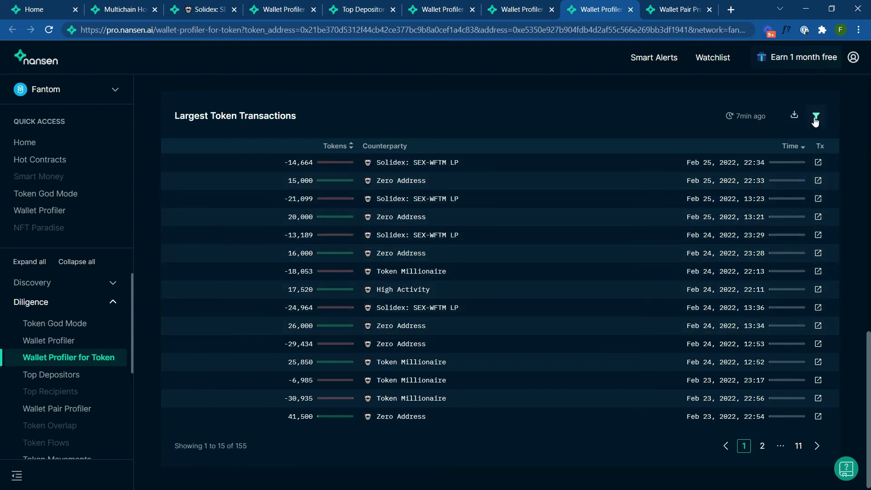
click(815, 119)
click(401, 249)
text(solidex)
click(347, 383)
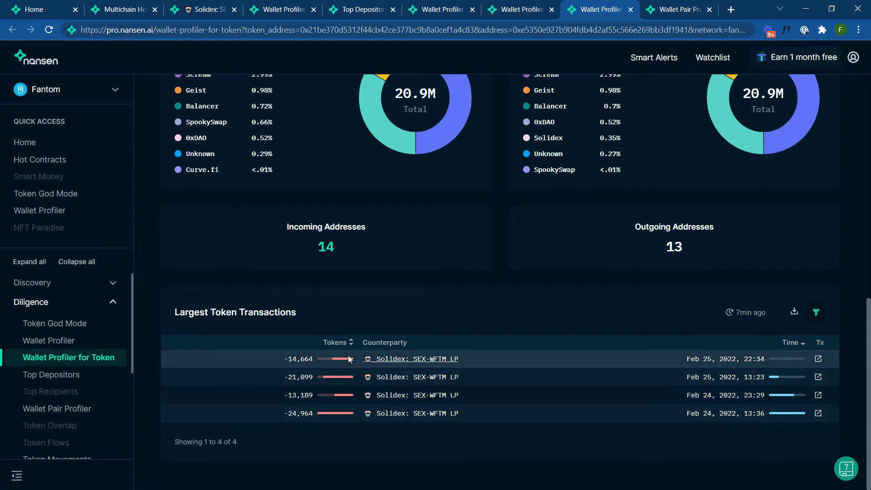
scroll(552, 312, up, 10)
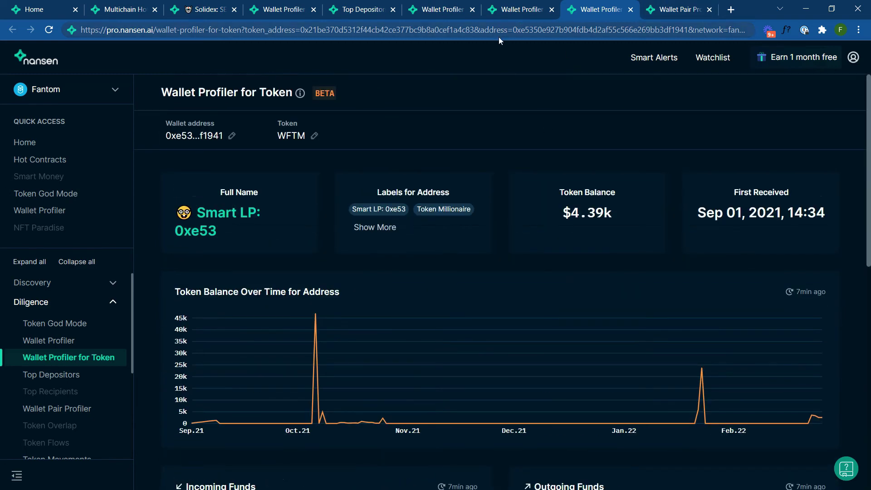
- Check the pool's SEX token options, then return to the 23 filtered WFTM depositors led by Smarter LP
click(201, 10)
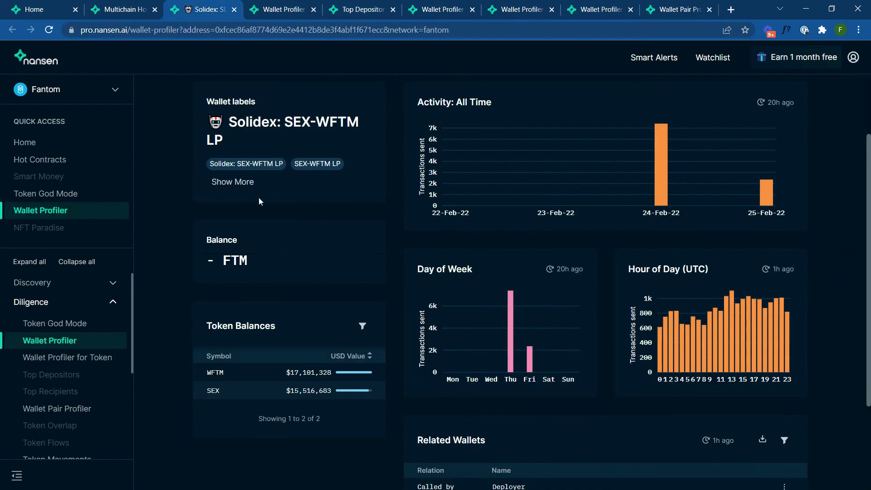
click(213, 391)
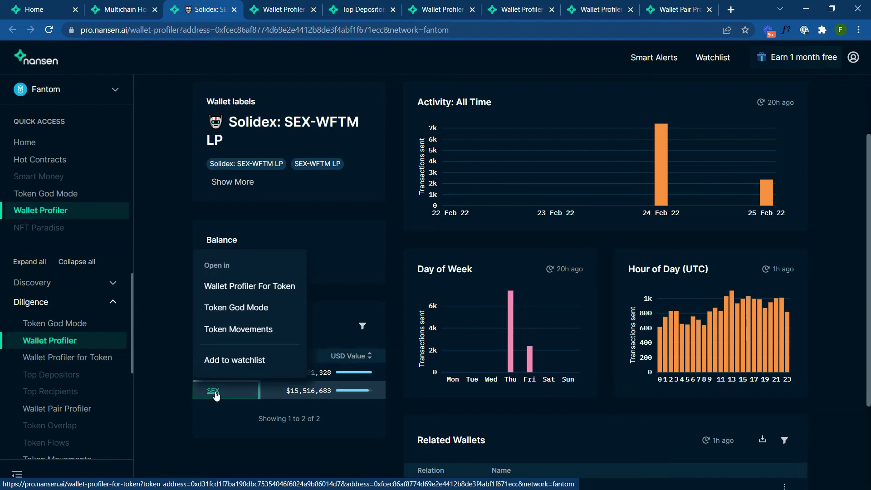
click(321, 289)
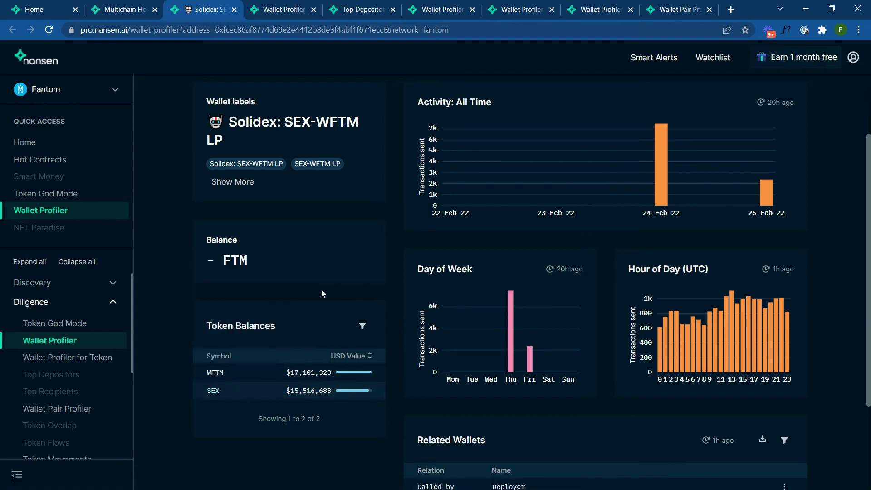
click(351, 13)
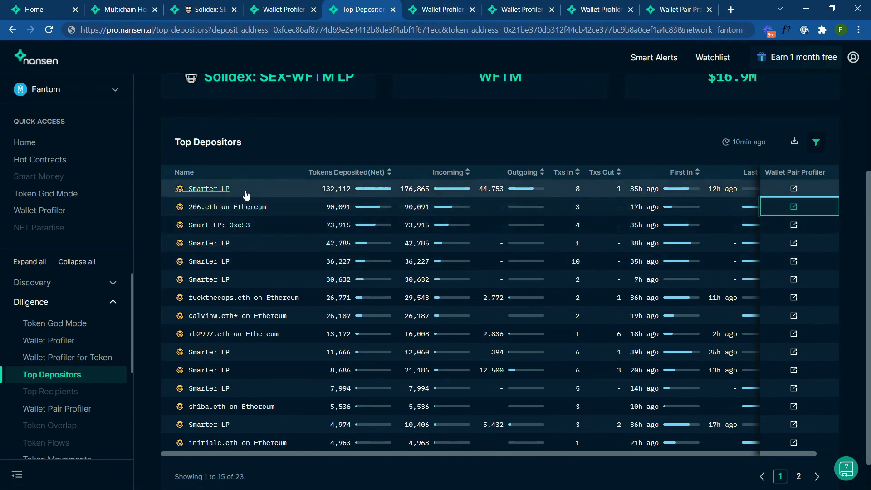
- Revisit the depositor WFTM profiles, then show the Solidex–206.eth Wallet Pair Profiler again
click(439, 14)
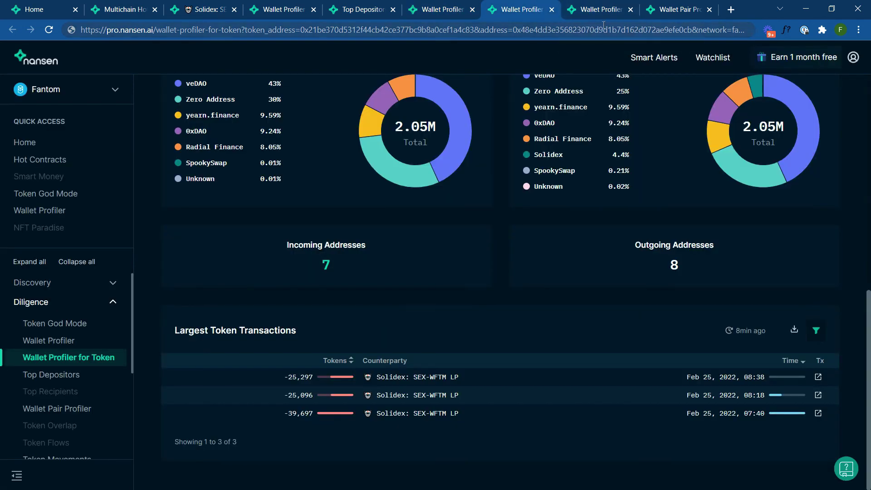
scroll(497, 170, up, 10)
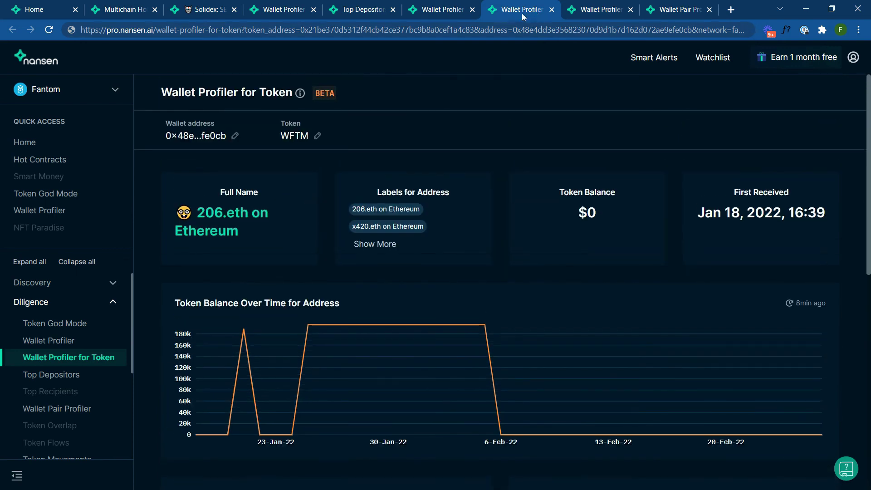
click(576, 9)
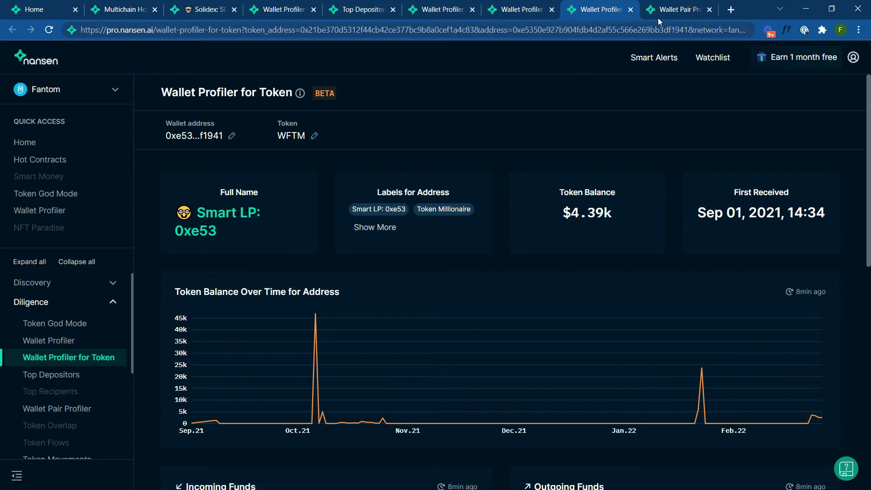
click(679, 12)
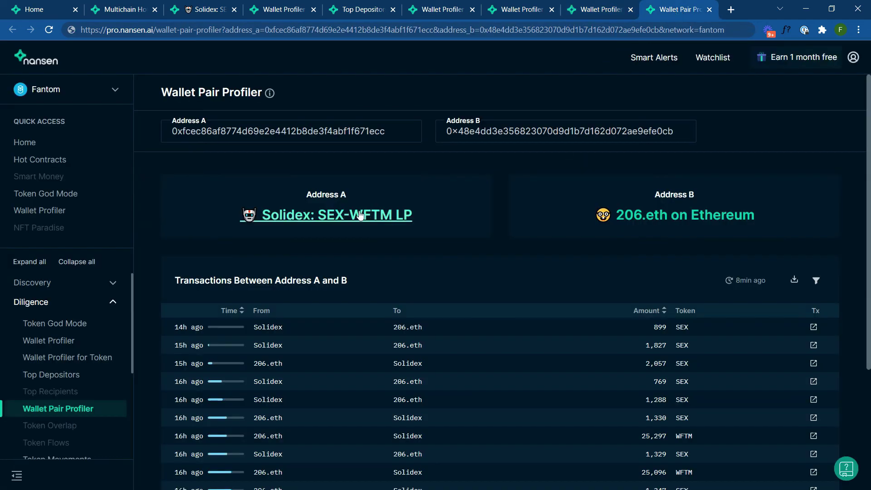